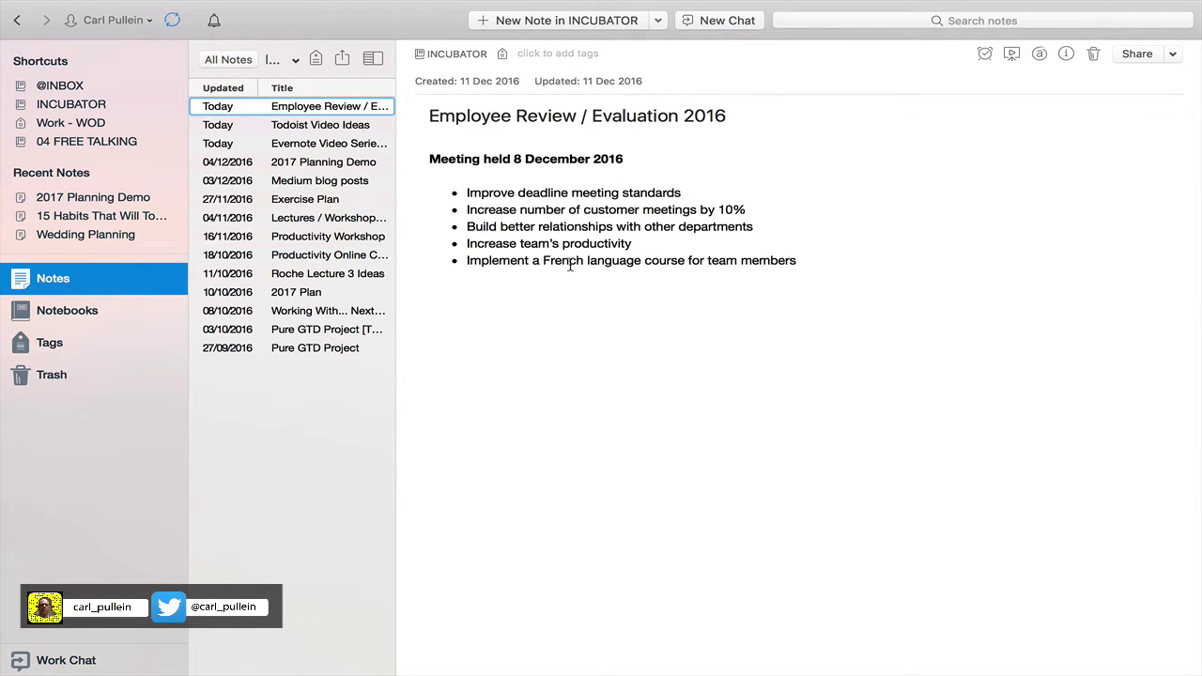
Step: Zoom in on the Employee Review note's text with Cmd+Plus
key("super+plus")
key("super+plus")
key("super+plus")
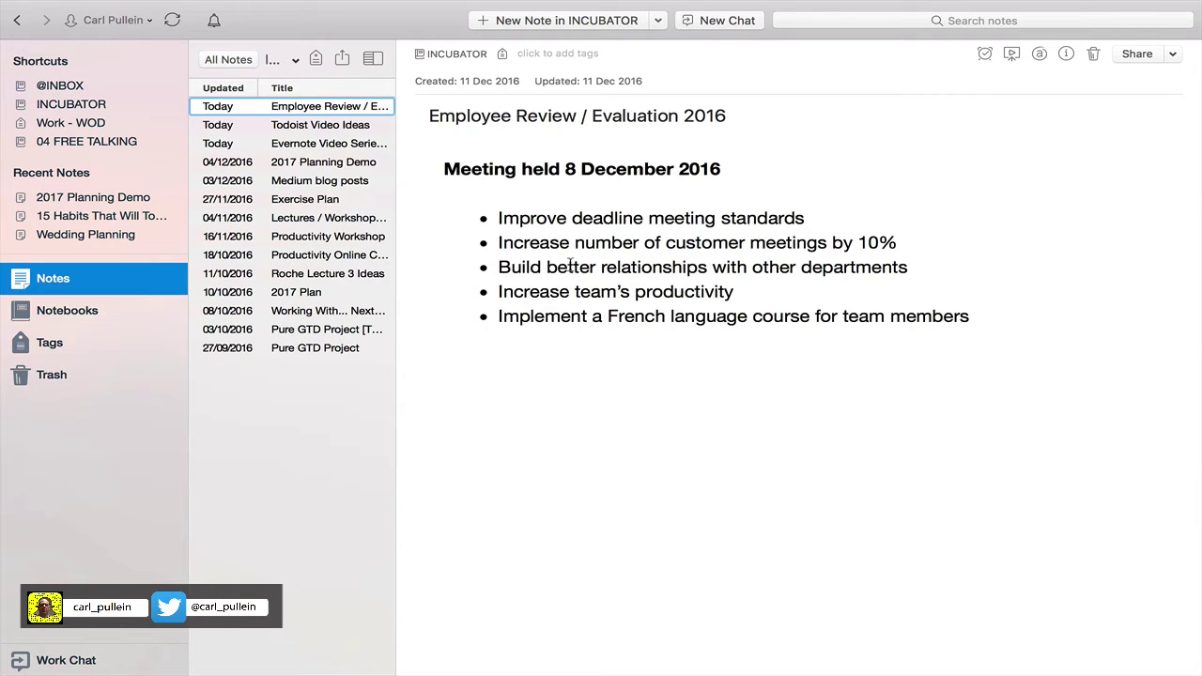
Step: Look through the 2017 Planning Demo note, then go back to the Employee Review / Evaluation 2016 note
left_click(360, 167)
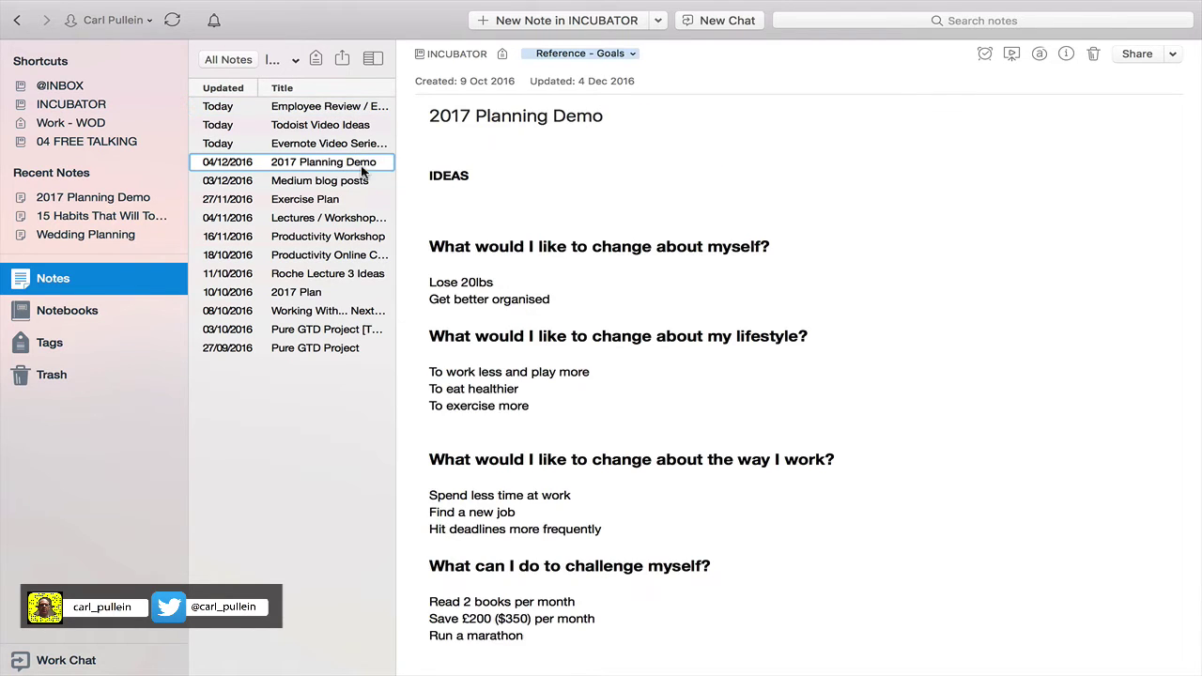
scroll(545, 315, "down", 5)
scroll(542, 321, "up", 3)
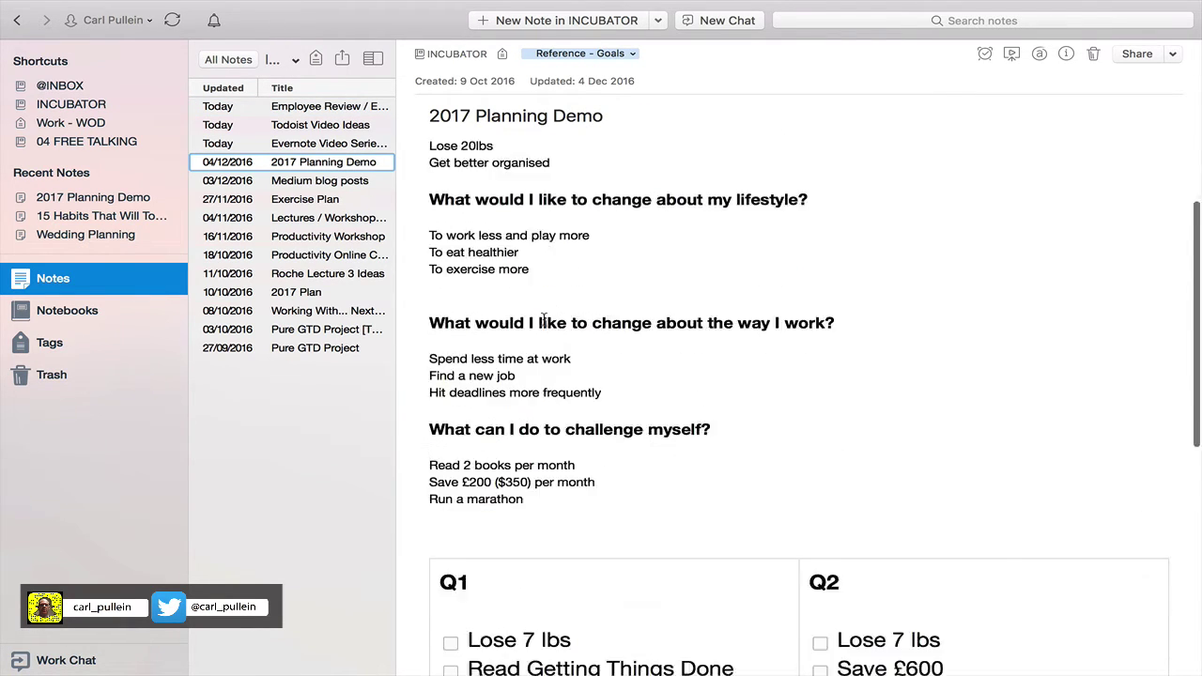
scroll(543, 321, "down", 5)
scroll(542, 316, "up", 5)
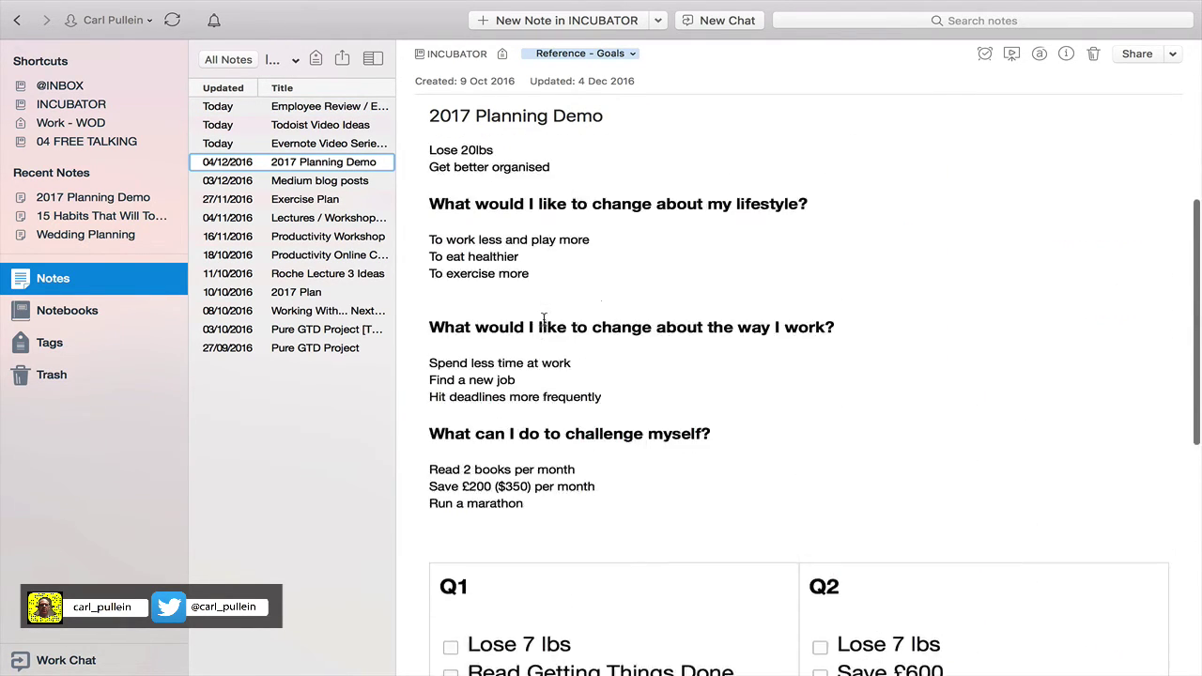
scroll(543, 319, "up", 3)
scroll(542, 319, "down", 5)
scroll(543, 319, "up", 5)
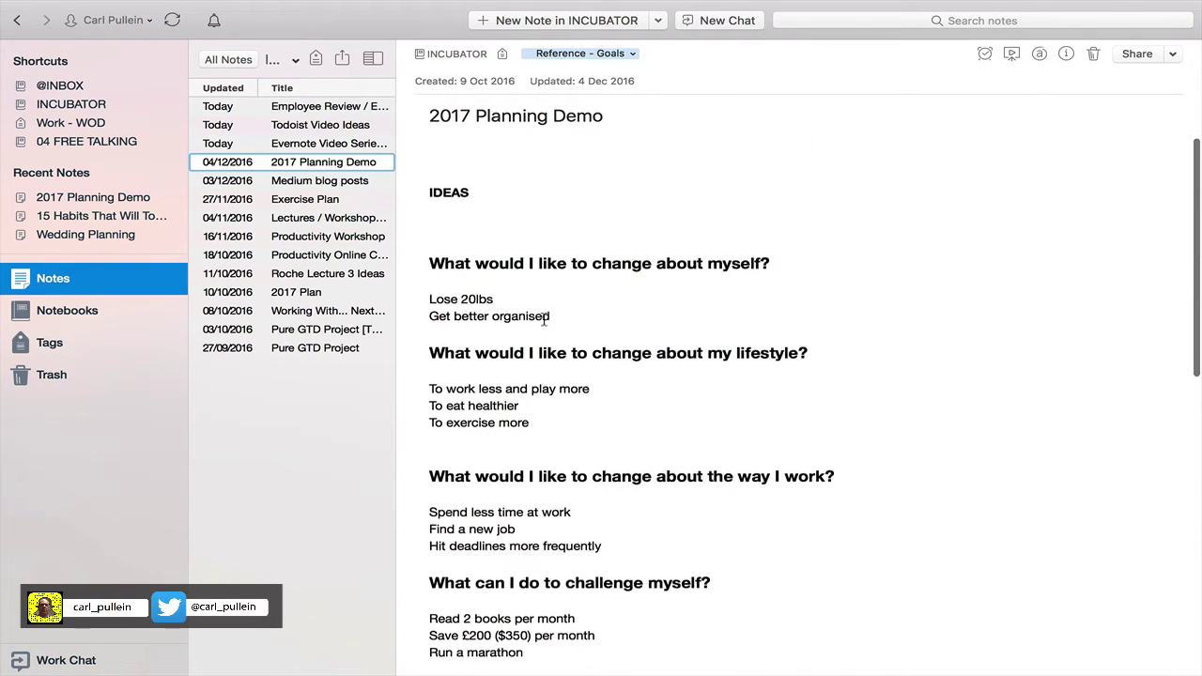
scroll(542, 319, "down", 2)
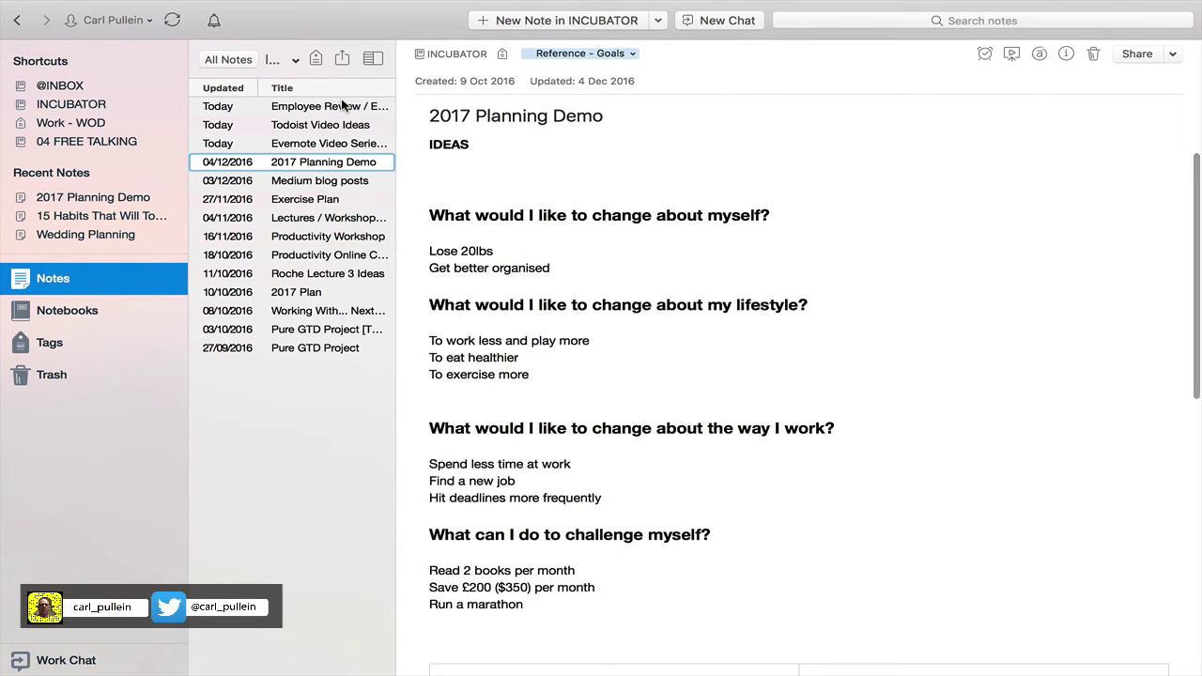
left_click(343, 106)
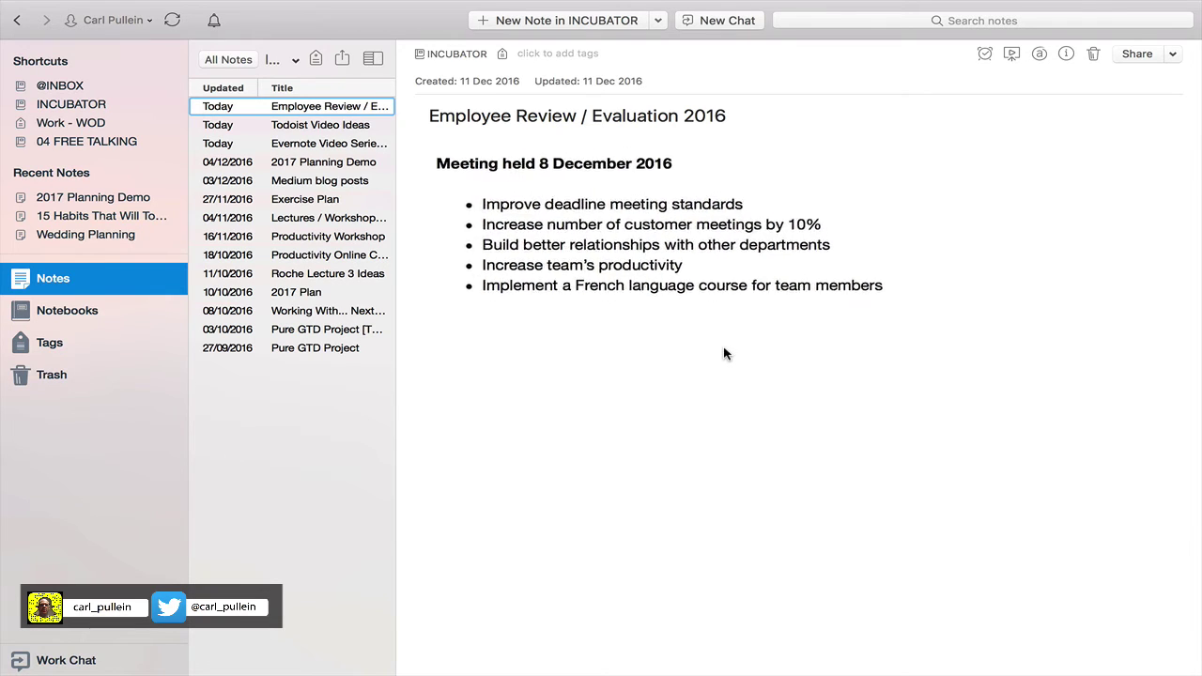
Step: Enlarge the note body text and place the cursor at the end of the first goal
key("super+equal")
key("super+equal")
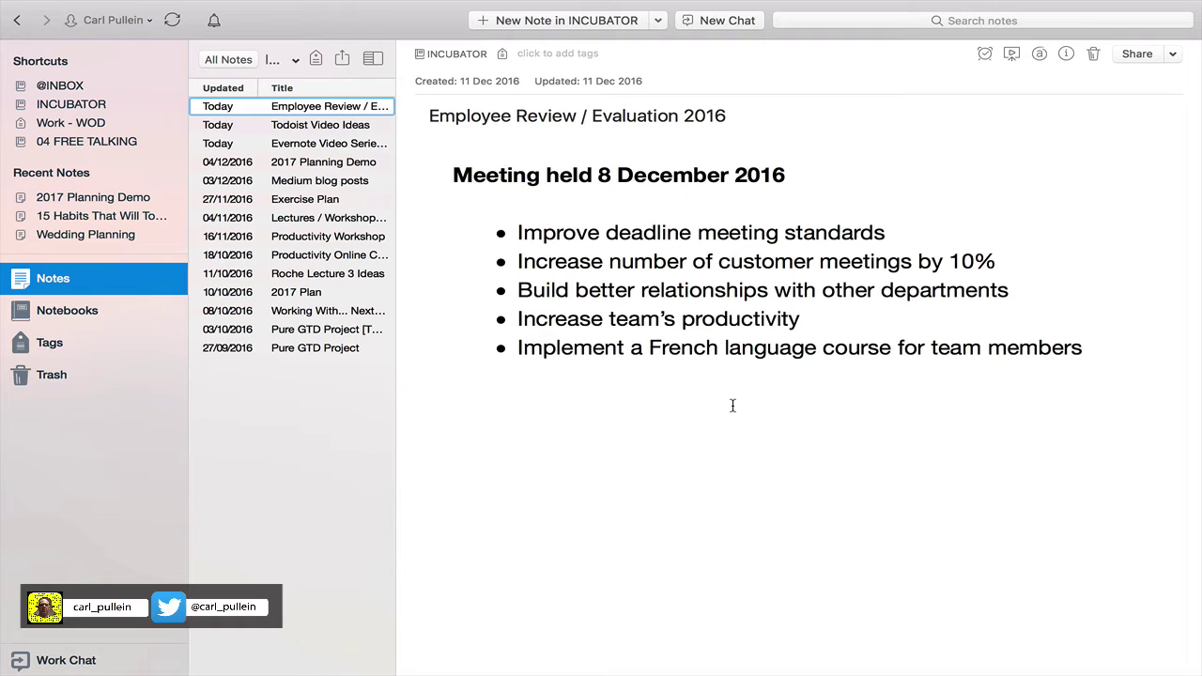
left_click(894, 232)
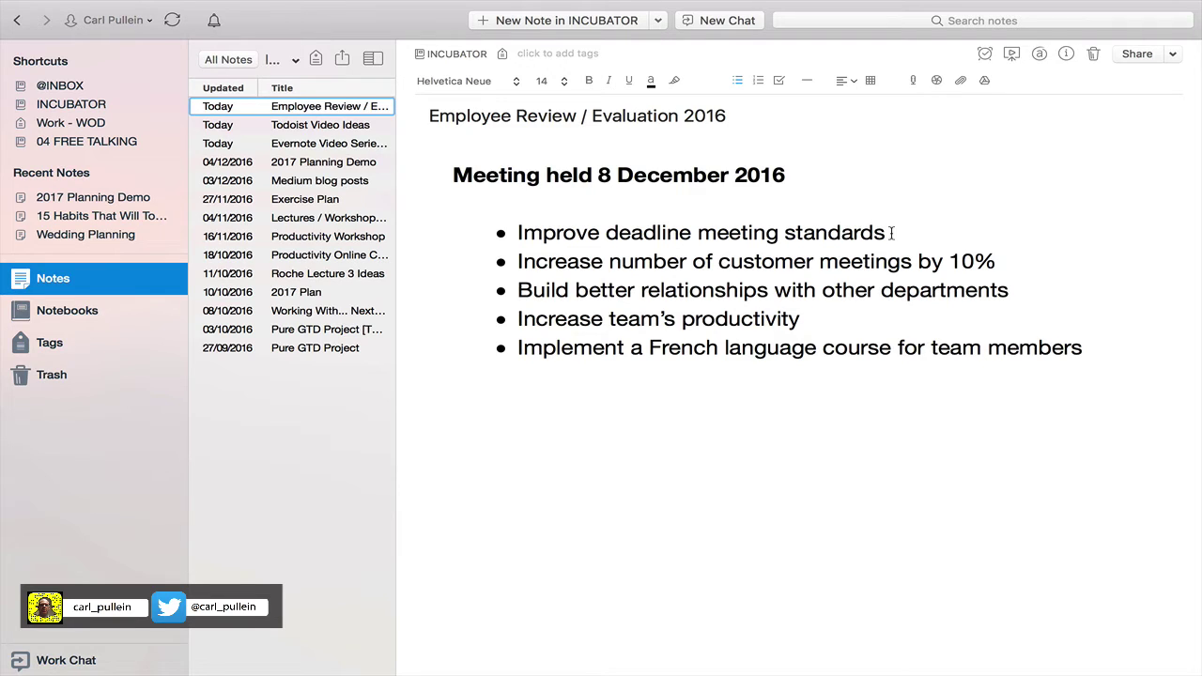
Step: Add the sub-bullet 'Research better ways of meeting deadlines consistently' under the first goal
key("Return")
key("Tab")
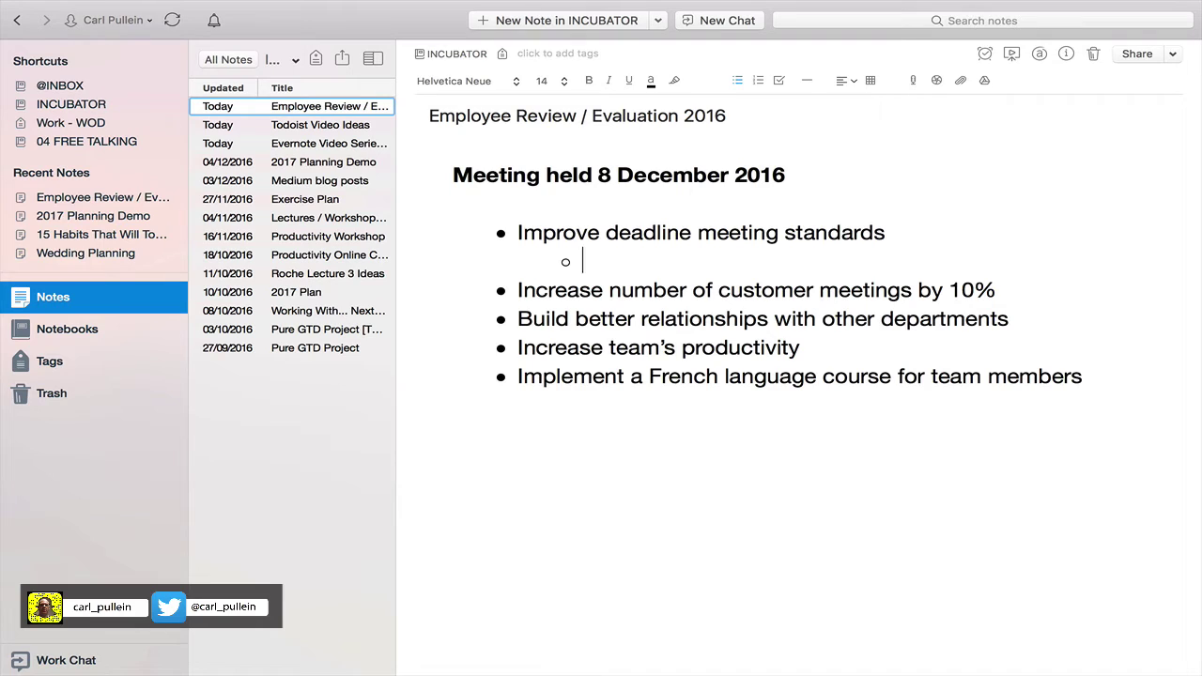
type("Look in to")
key("BackSpace")
key("BackSpace")
key("BackSpace")
key("BackSpace")
key("BackSpace")
key("BackSpace")
key("BackSpace")
key("BackSpace")
key("BackSpace")
key("BackSpace")
key("BackSpace")
type("Plan a n")
key("BackSpace")
key("BackSpace")
key("BackSpace")
key("BackSpace")
key("BackSpace")
key("BackSpace")
key("BackSpace")
key("BackSpace")
type("Inve")
key("BackSpace")
key("BackSpace")
key("BackSpace")
key("BackSpace")
type("Research beet")
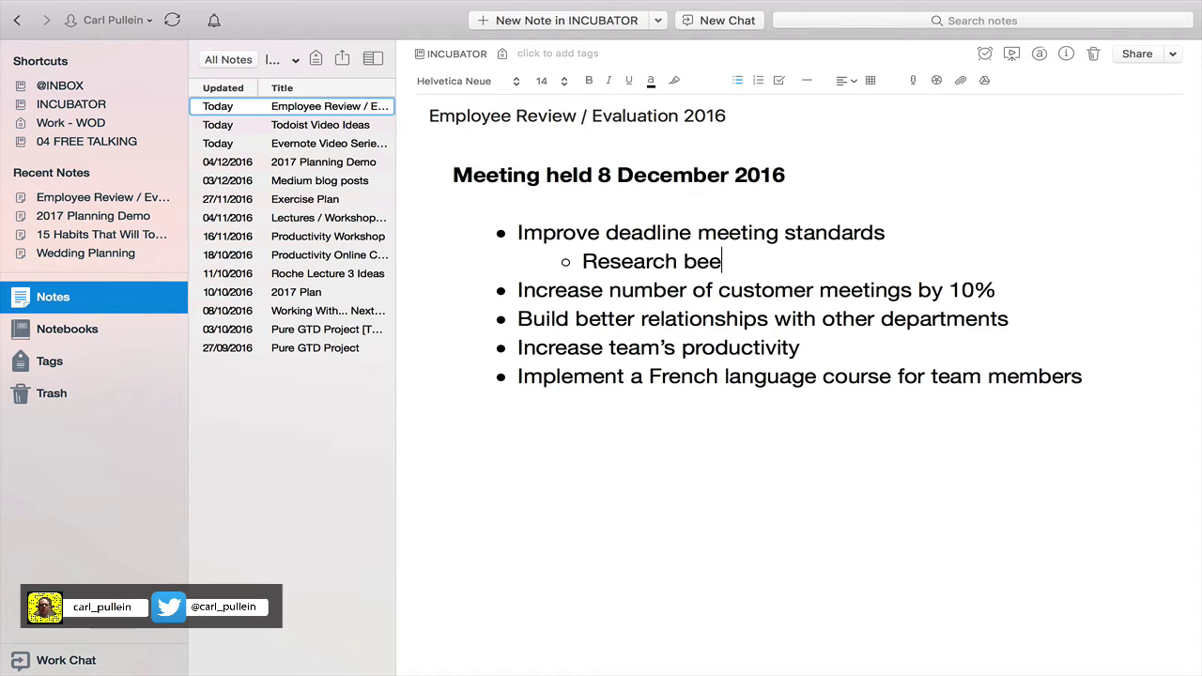
key("BackSpace")
key("BackSpace")
type("tter ways go")
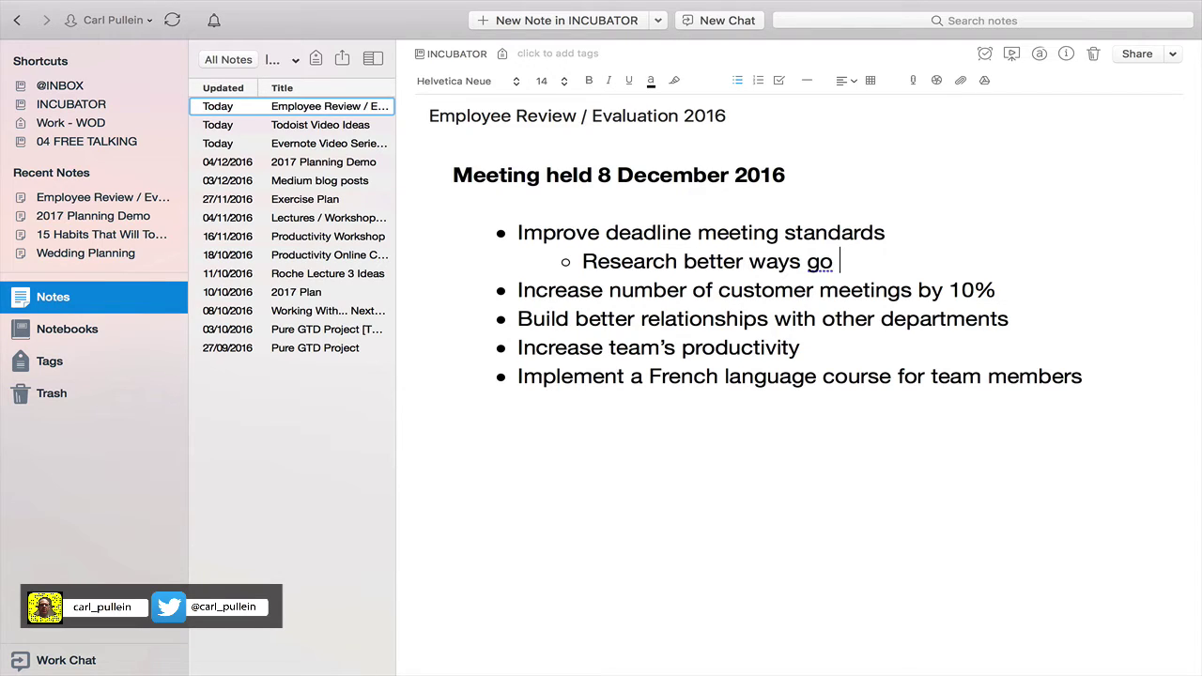
key("BackSpace")
key("BackSpace")
type("of meeting dead")
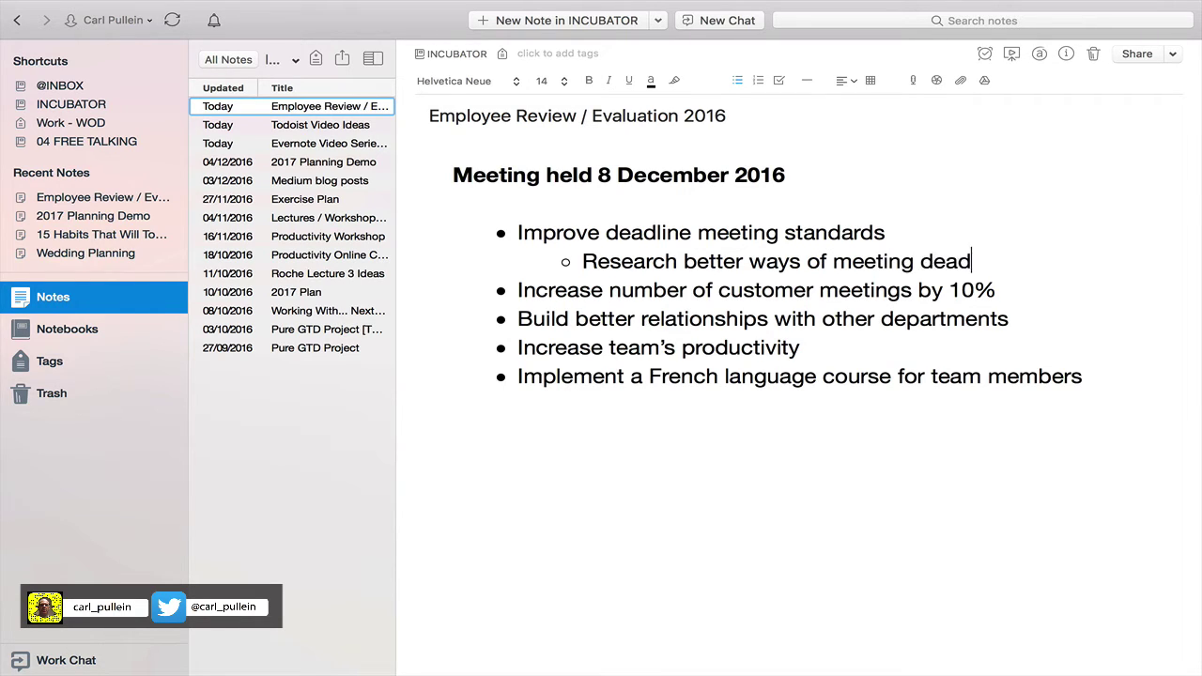
type("lines consistently")
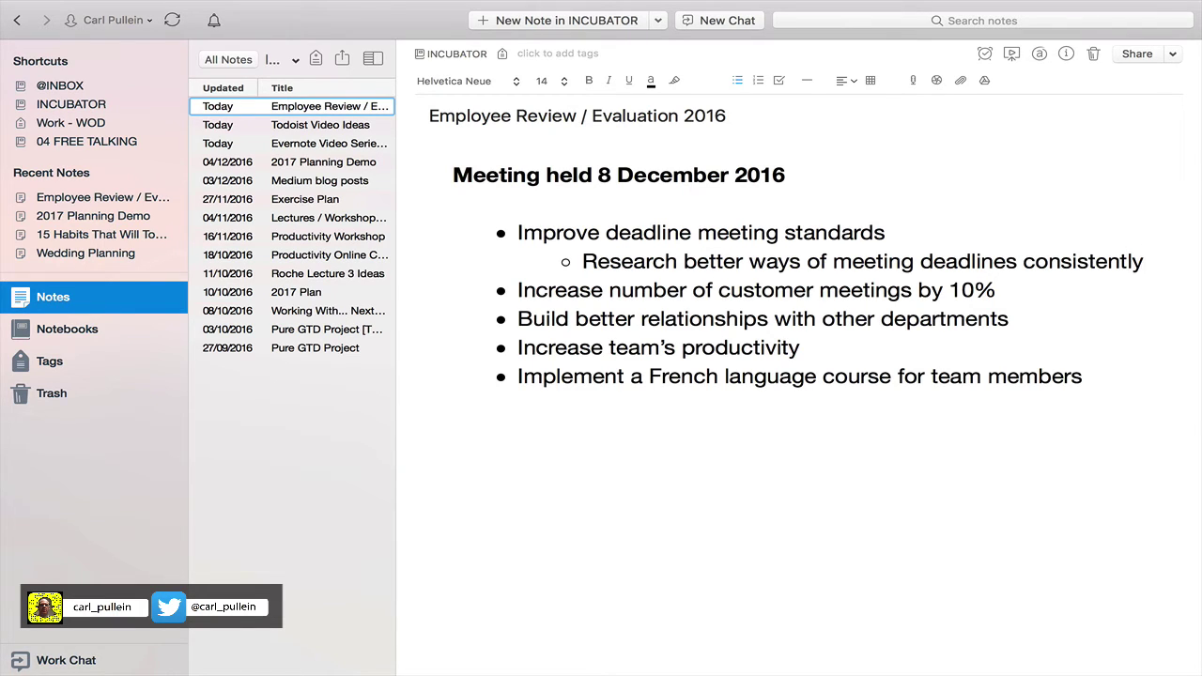
Step: Add a second sub-bullet, 'Implement new system'
key("Return")
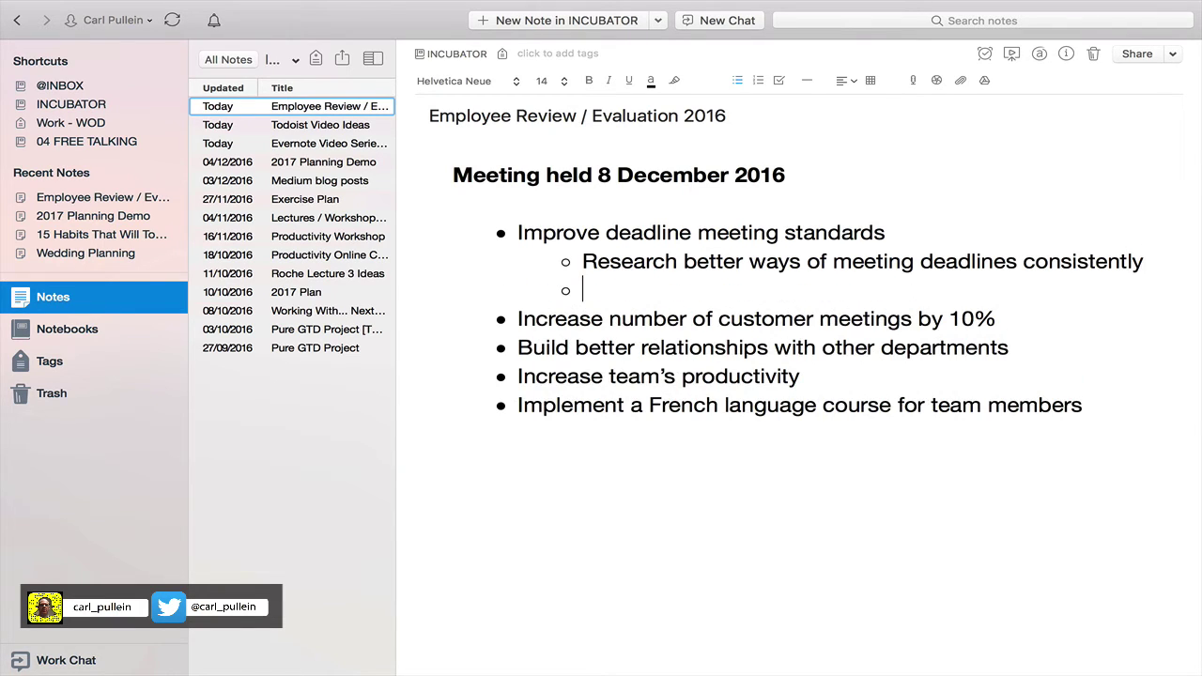
type("Implement")
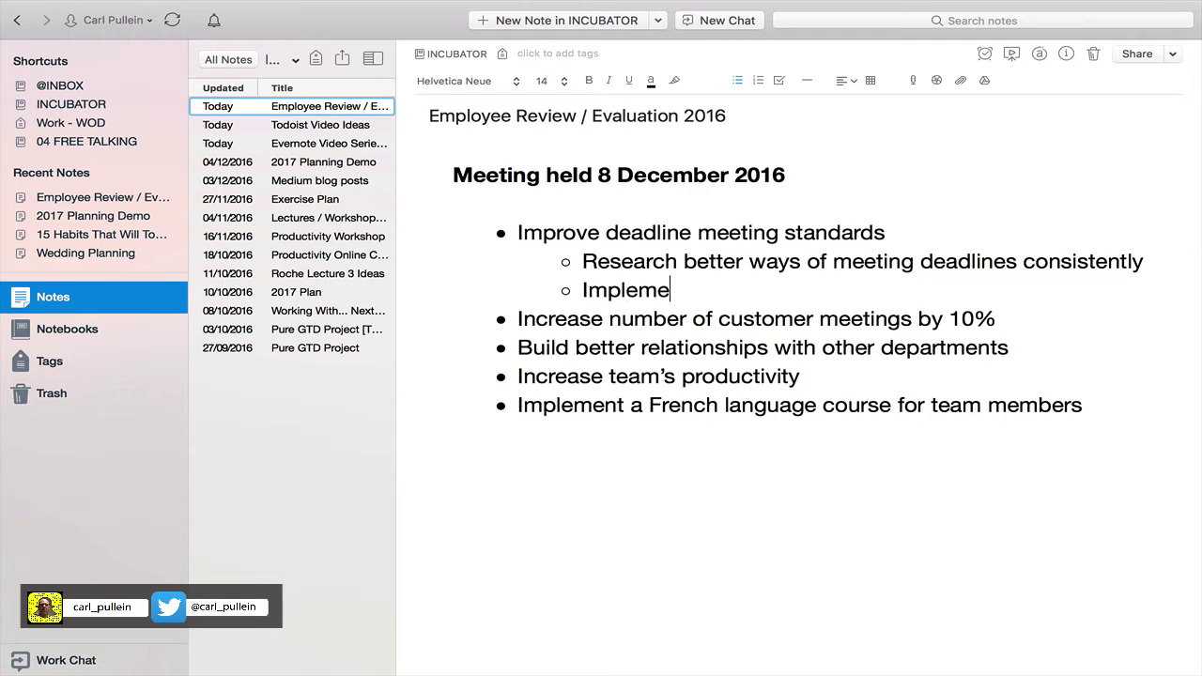
type("system")
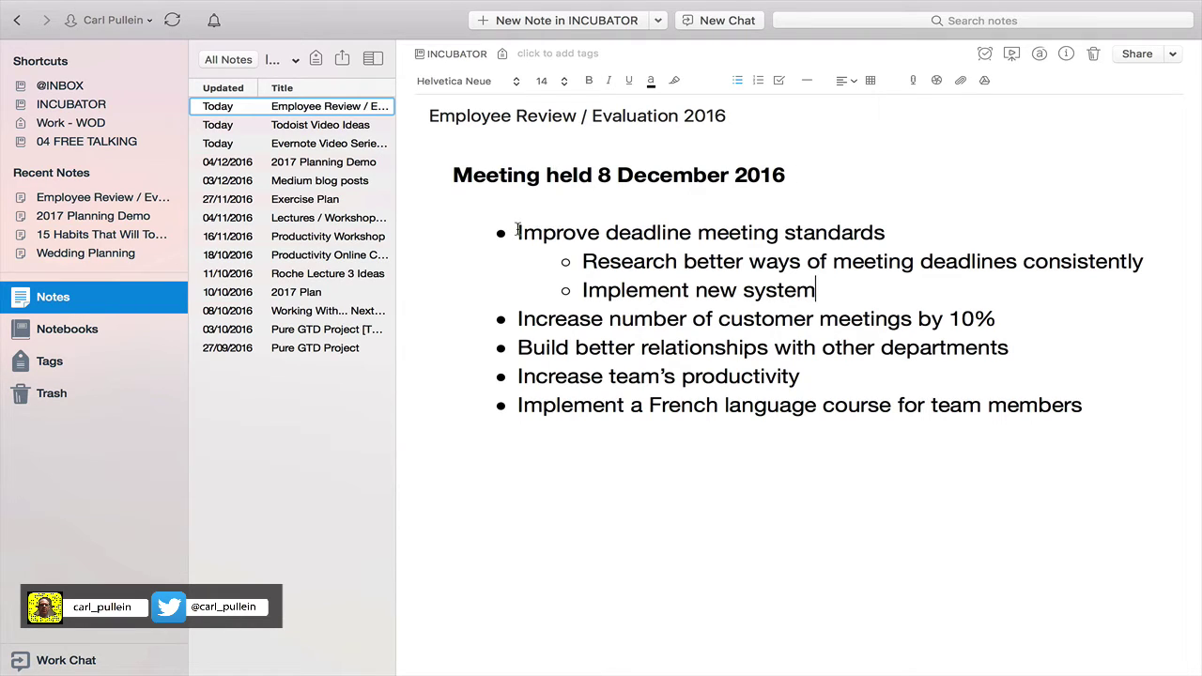
Step: Make the first goal, Improve deadline meeting standards, bold
left_click_drag(517, 232, 884, 232)
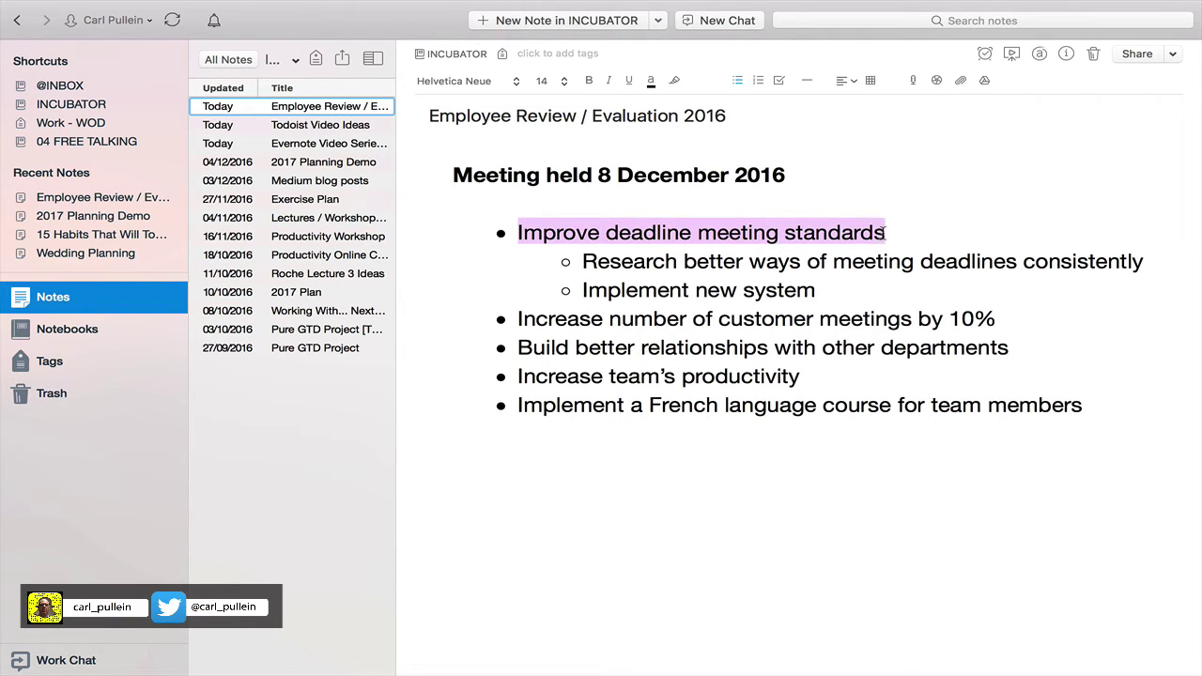
key("super+b")
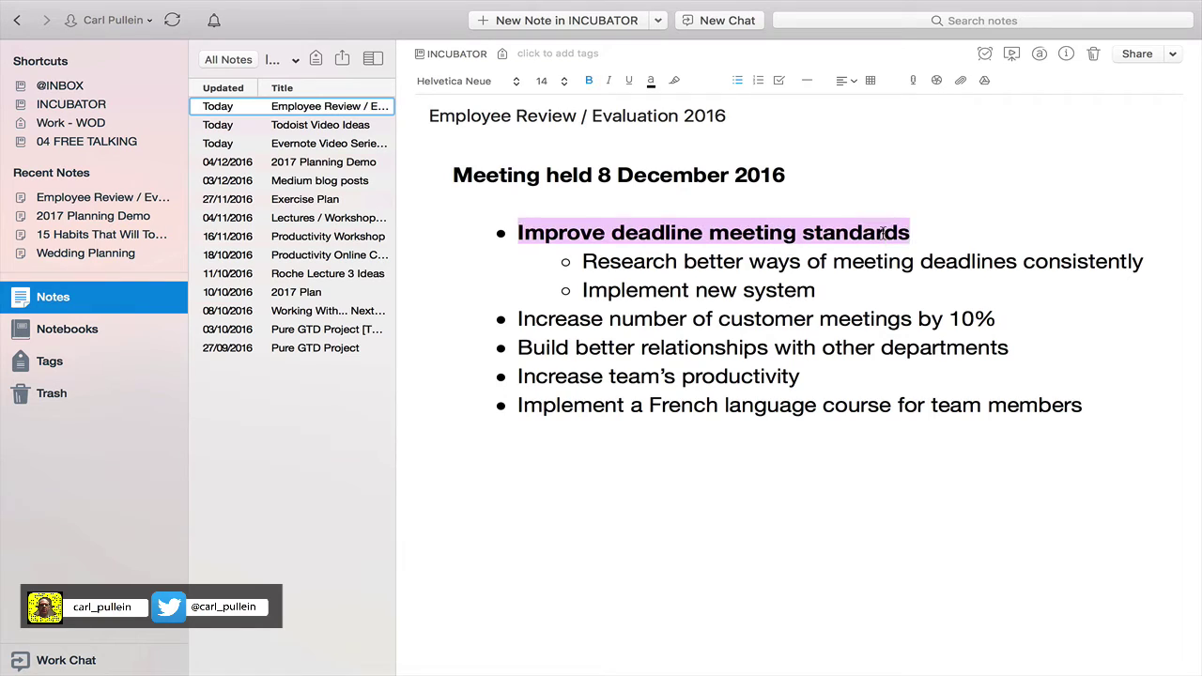
left_click(843, 291)
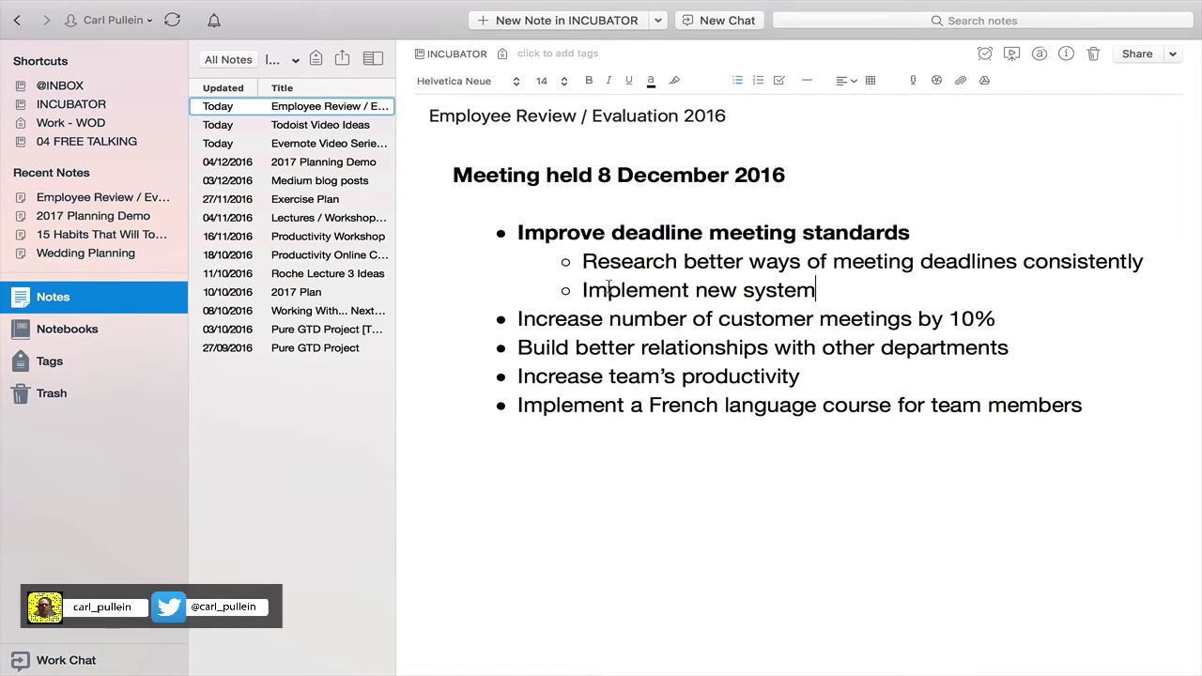
Step: Add sub-bullets 'Find out how many times I meet customers per week' and 'Increase that number by 10% (12%)', then bold the goal
left_click(998, 318)
key("Return")
key("Tab")
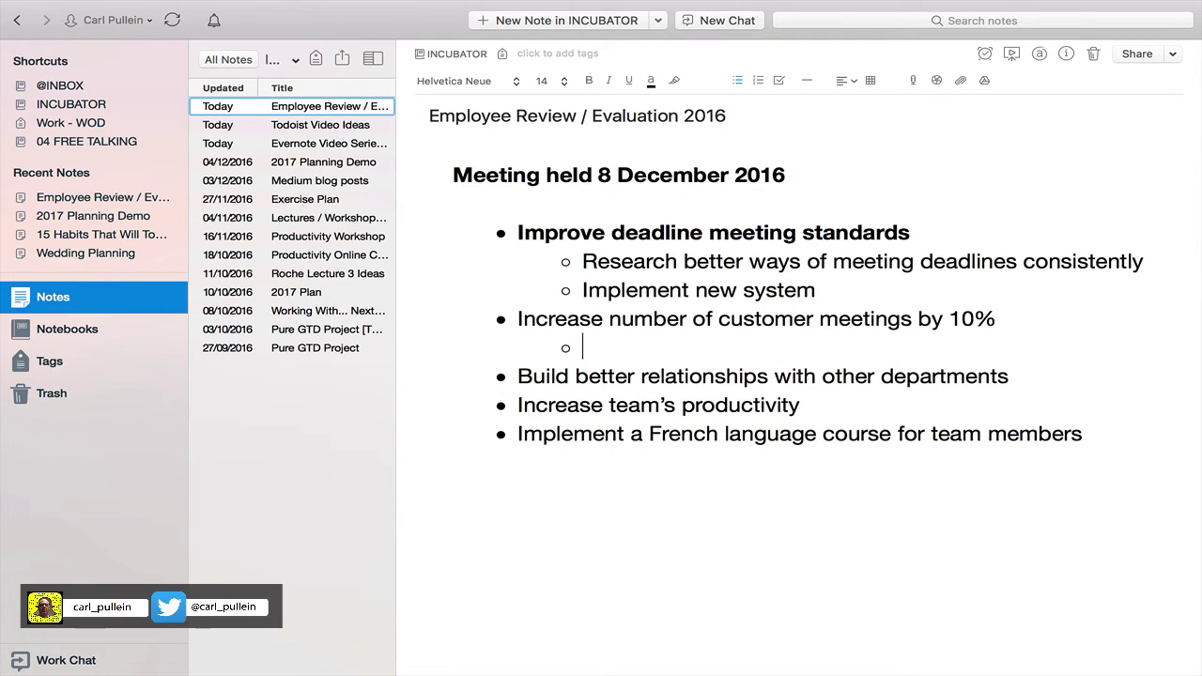
type("랴ㅜㅇ ㅐ")
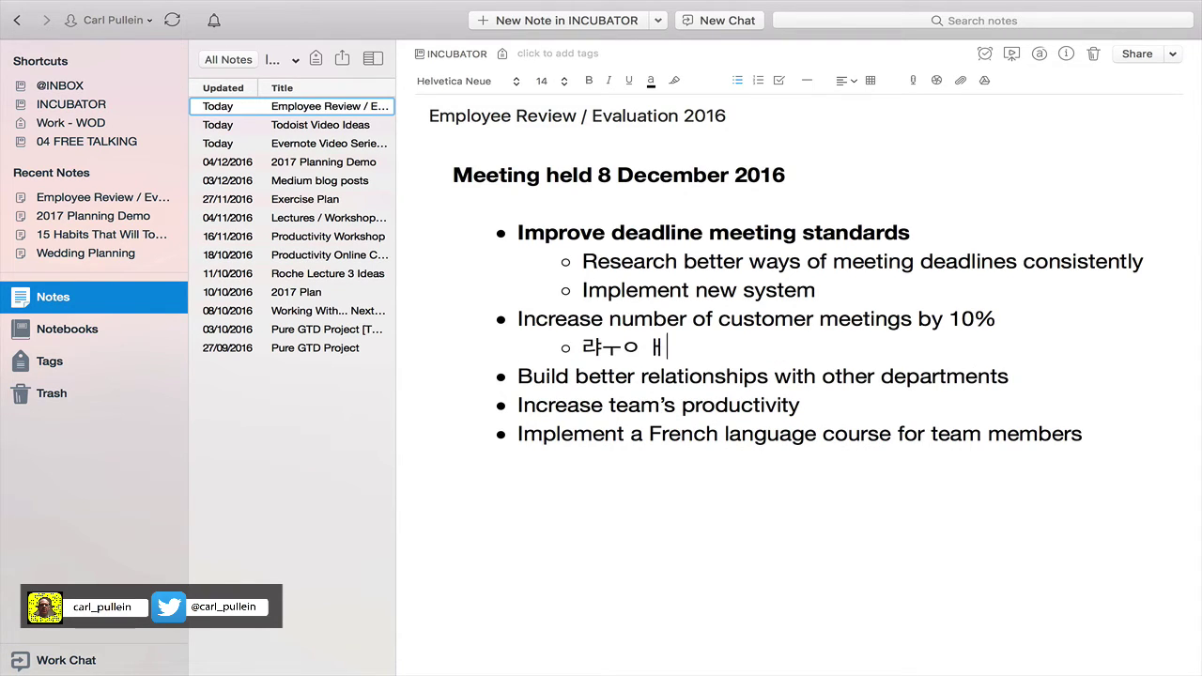
type("ㅕㅅ ㅙㅈ ㅡ무ㅛ ㄷㅌㄱ")
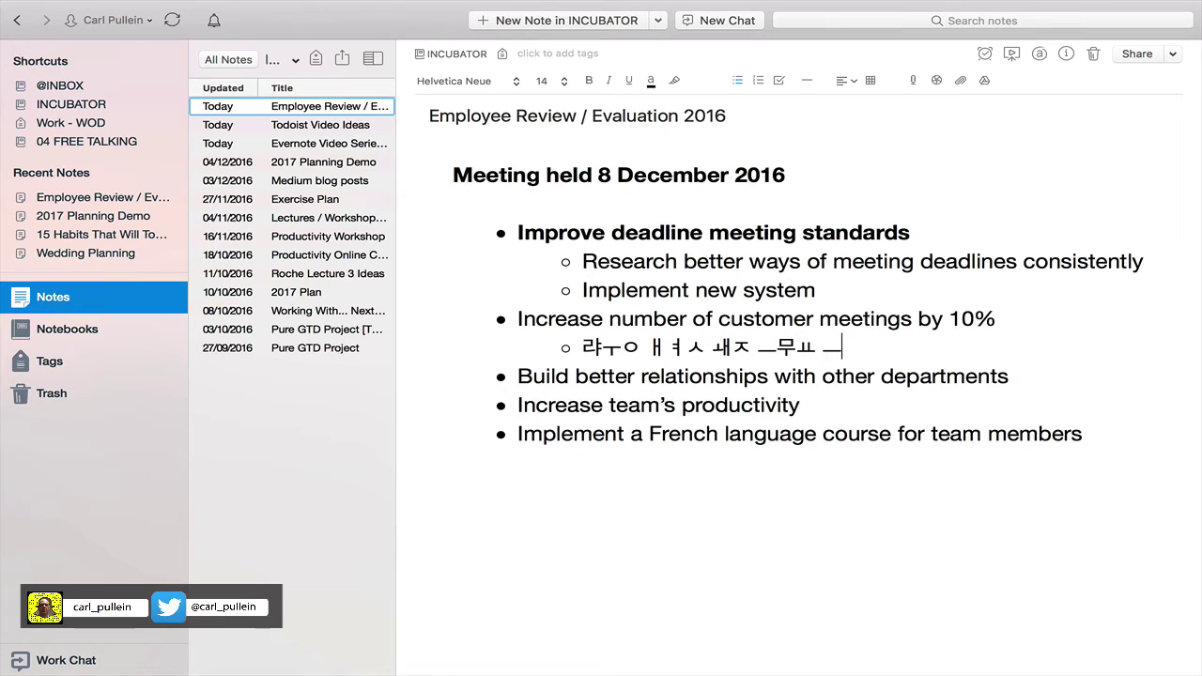
key("BackSpace")
key("BackSpace")
key("BackSpace")
key("BackSpace")
key("BackSpace")
key("BackSpace")
key("BackSpace")
key("BackSpace")
key("BackSpace")
key("BackSpace")
key("BackSpace")
key("BackSpace")
key("BackSpace")
key("BackSpace")
key("BackSpace")
key("BackSpace")
key("BackSpace")
key("BackSpace")
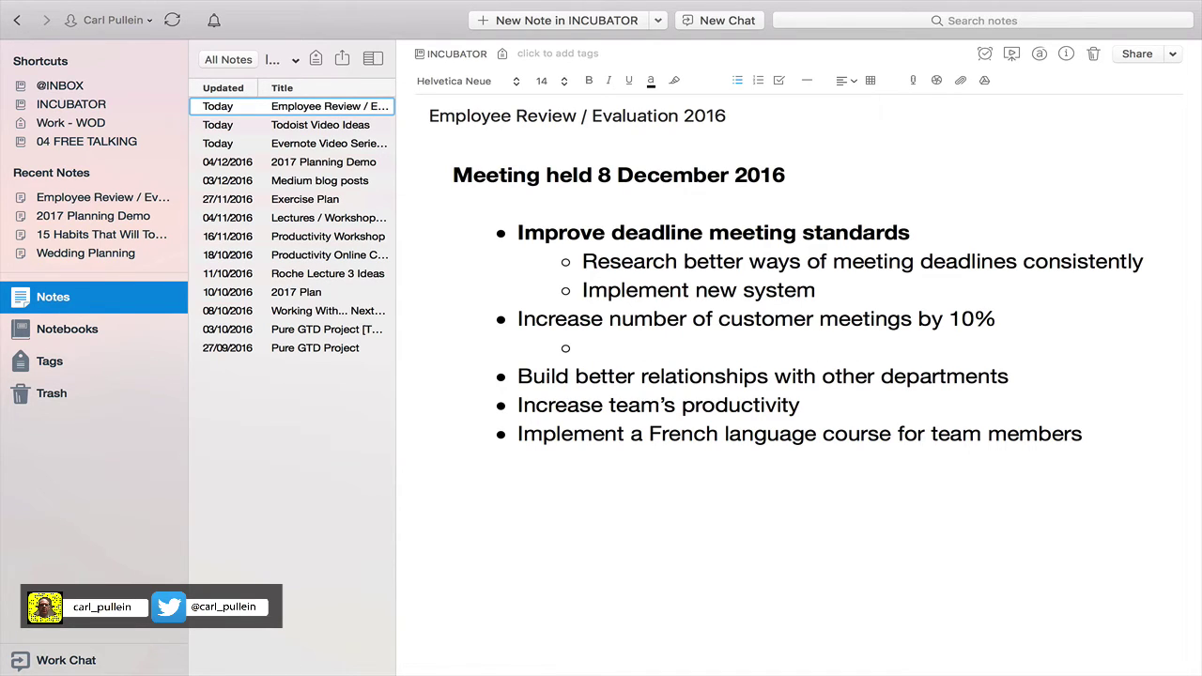
key("ctrl+space")
key("ctrl+space")
type("Find out how")
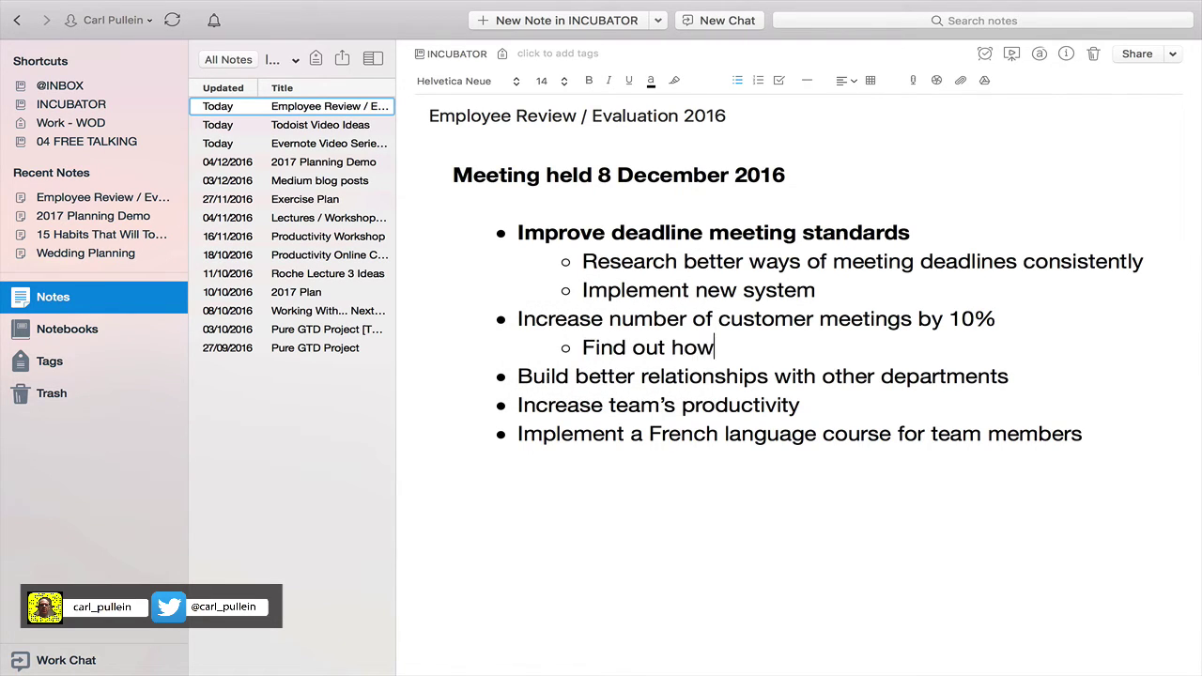
type(" many times I")
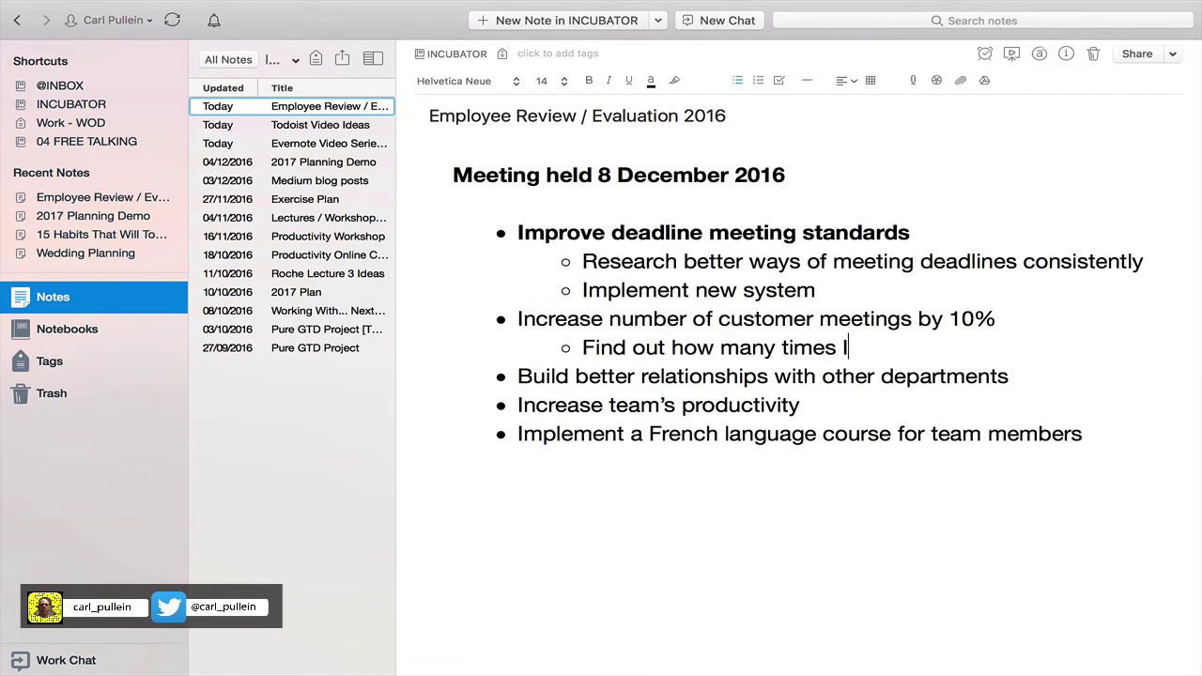
type(" meet customers ")
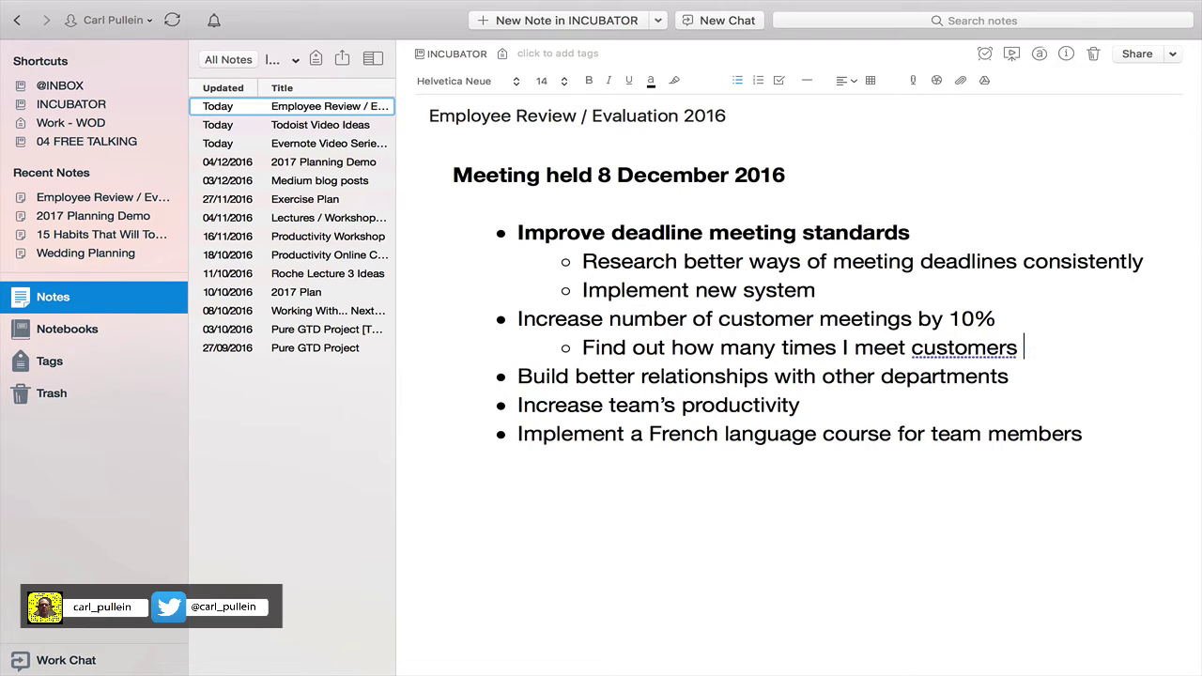
type("per week")
key("Return")
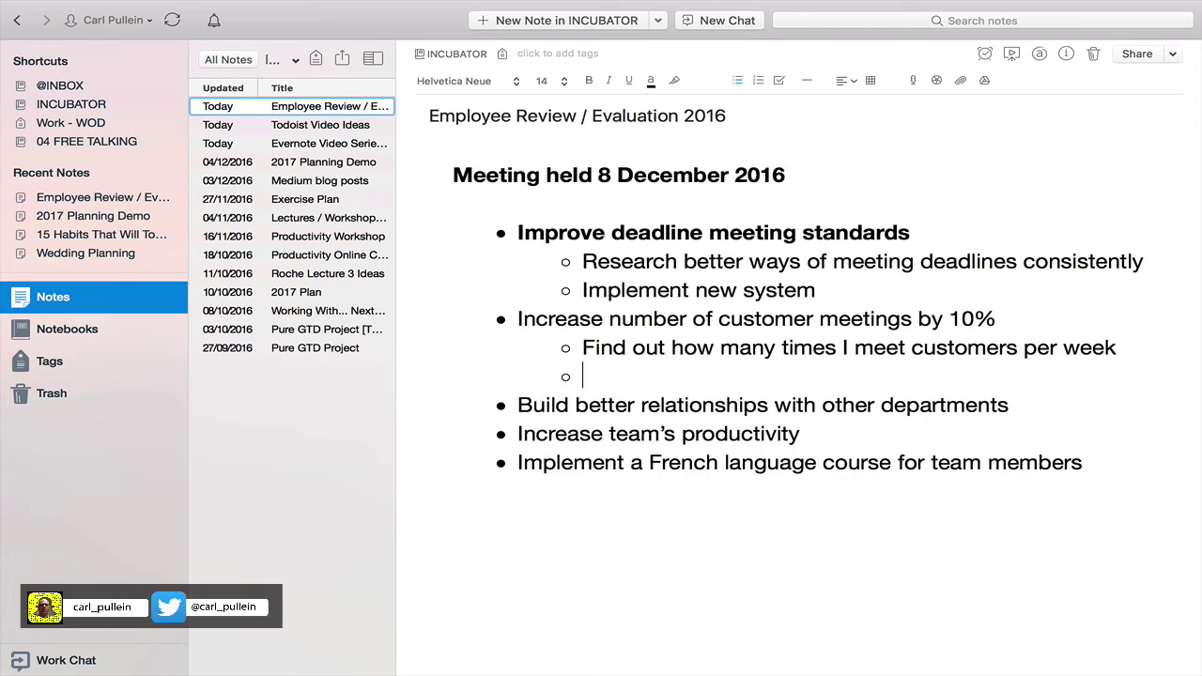
type("Increase")
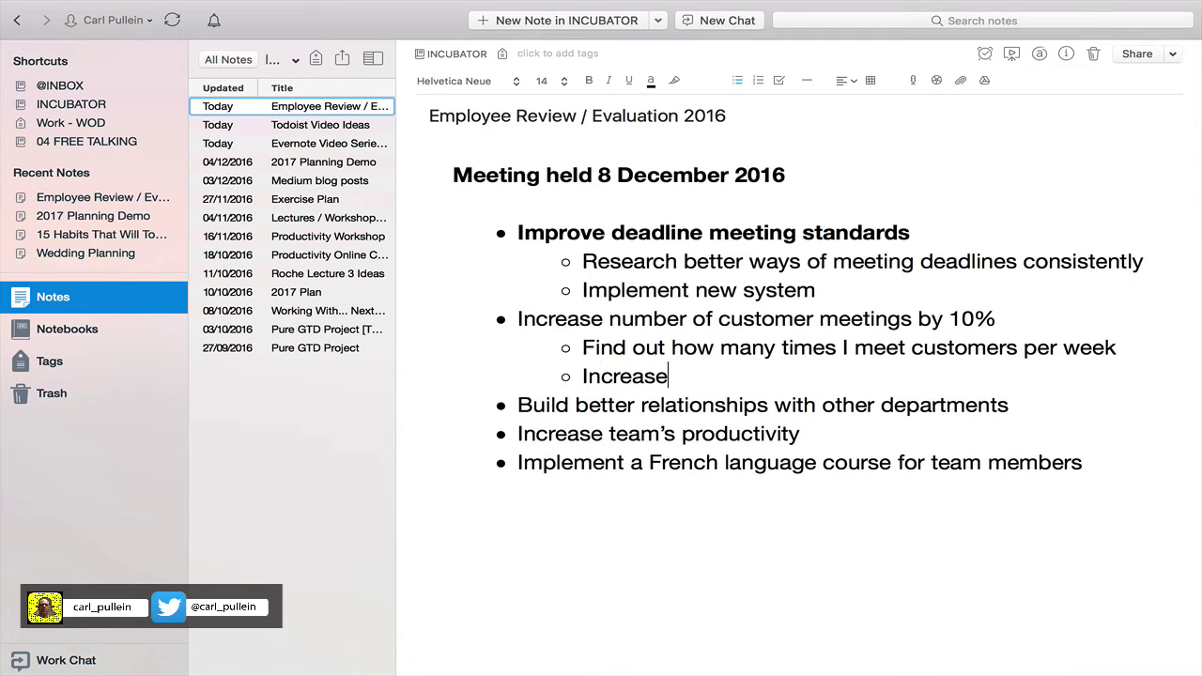
type(" that number ")
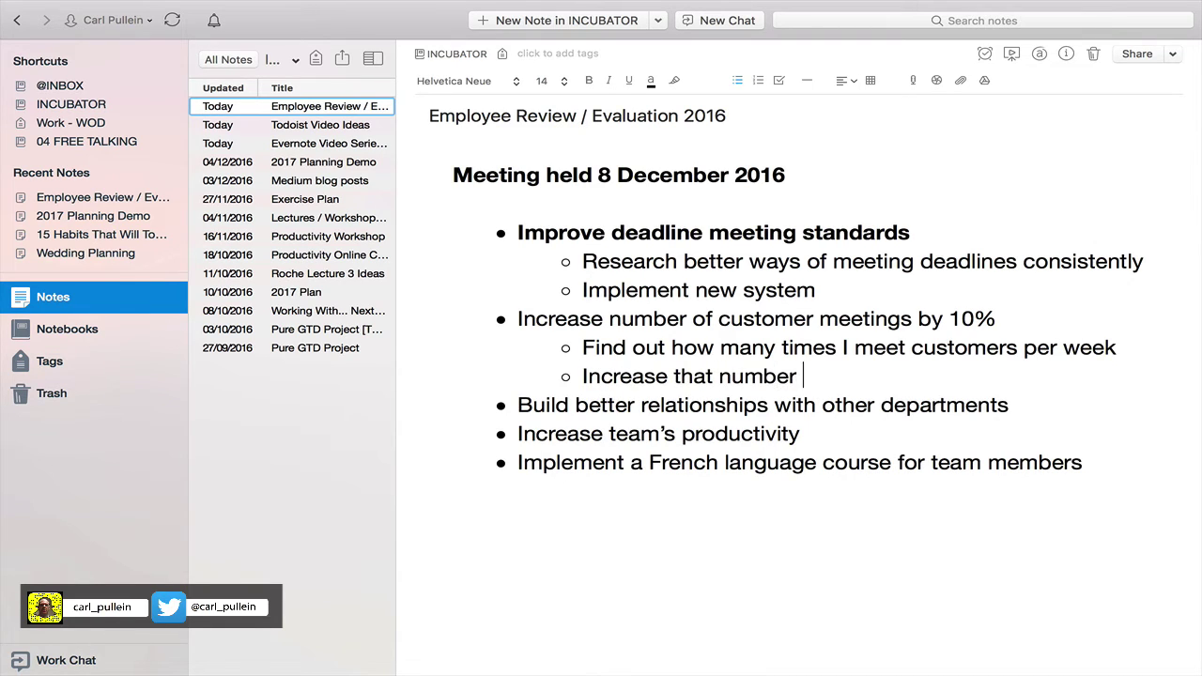
type("by 10%")
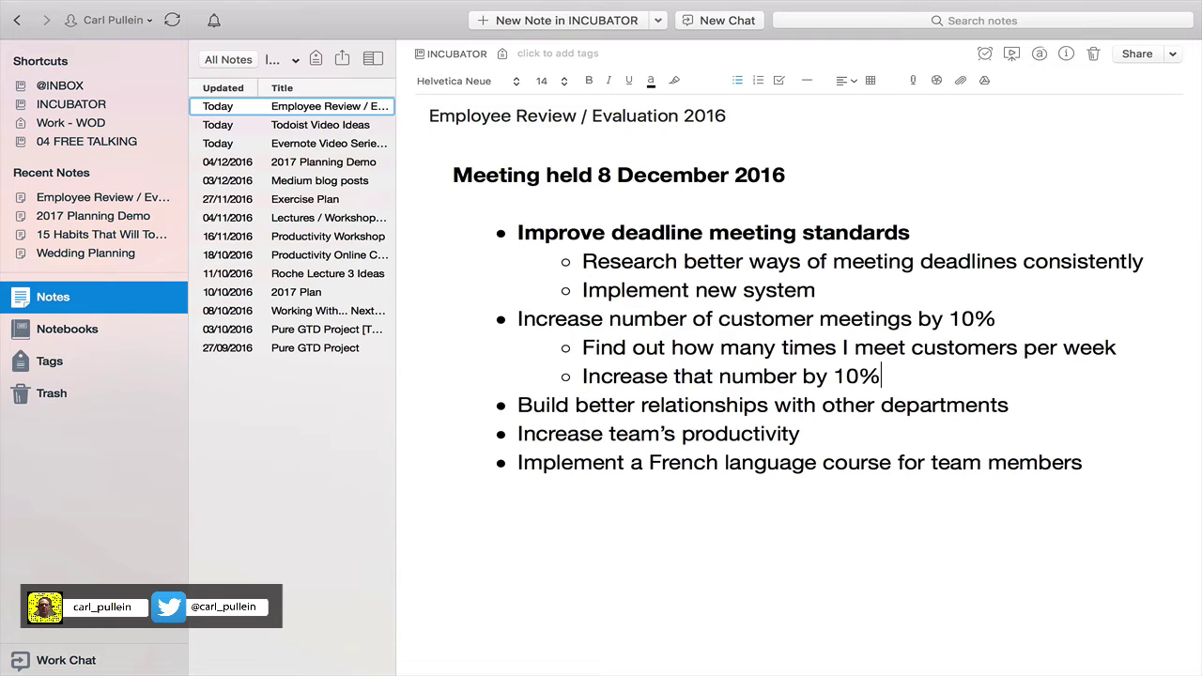
type(" (12%)")
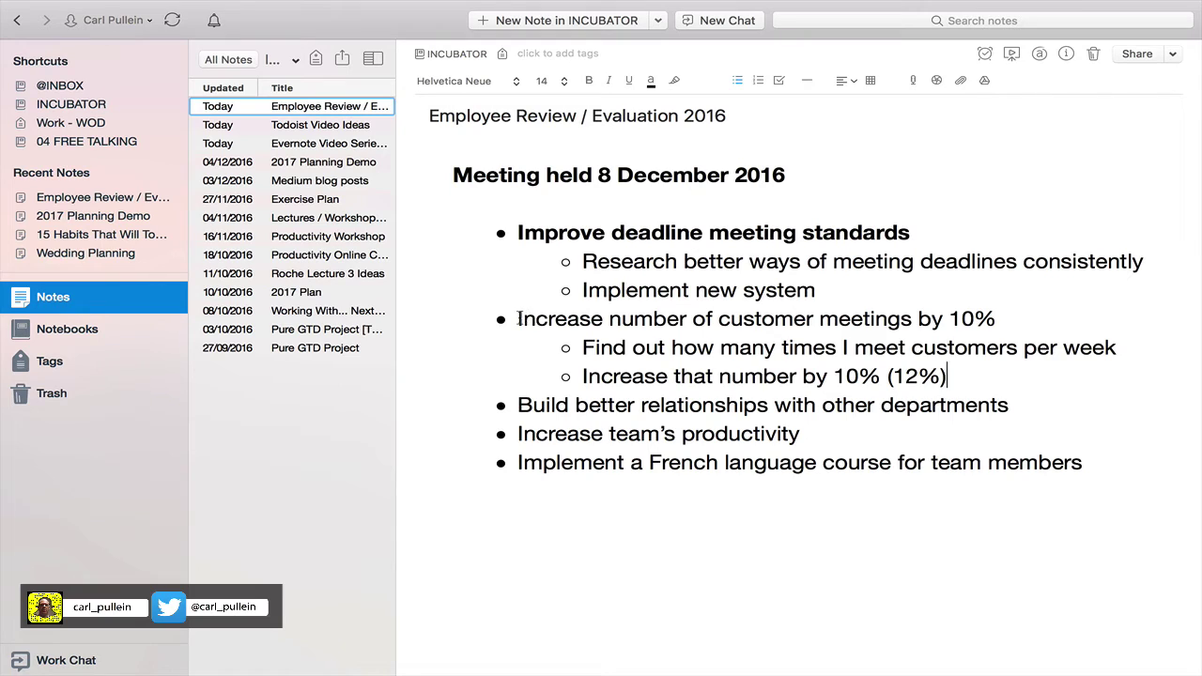
left_click_drag(521, 319, 996, 318)
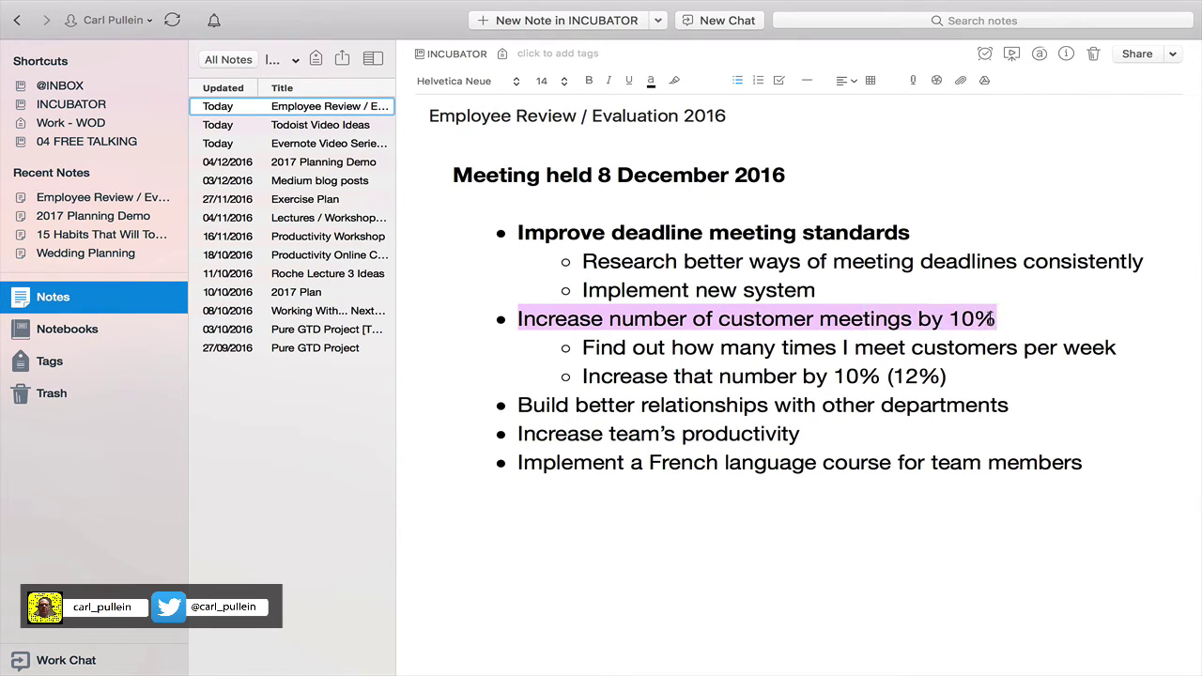
key("super+b")
left_click(1063, 384)
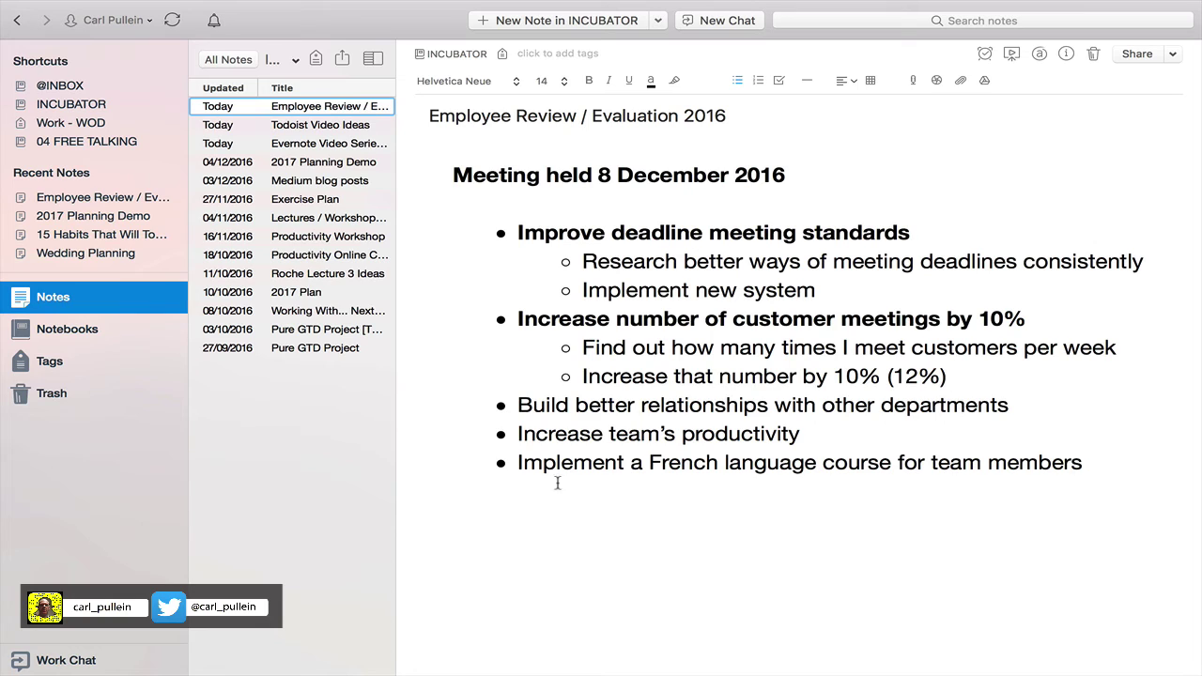
Step: Add the sub-bullet 'Research French courses' under the French course goal, with an empty sub-bullet below
left_click_drag(517, 463, 603, 466)
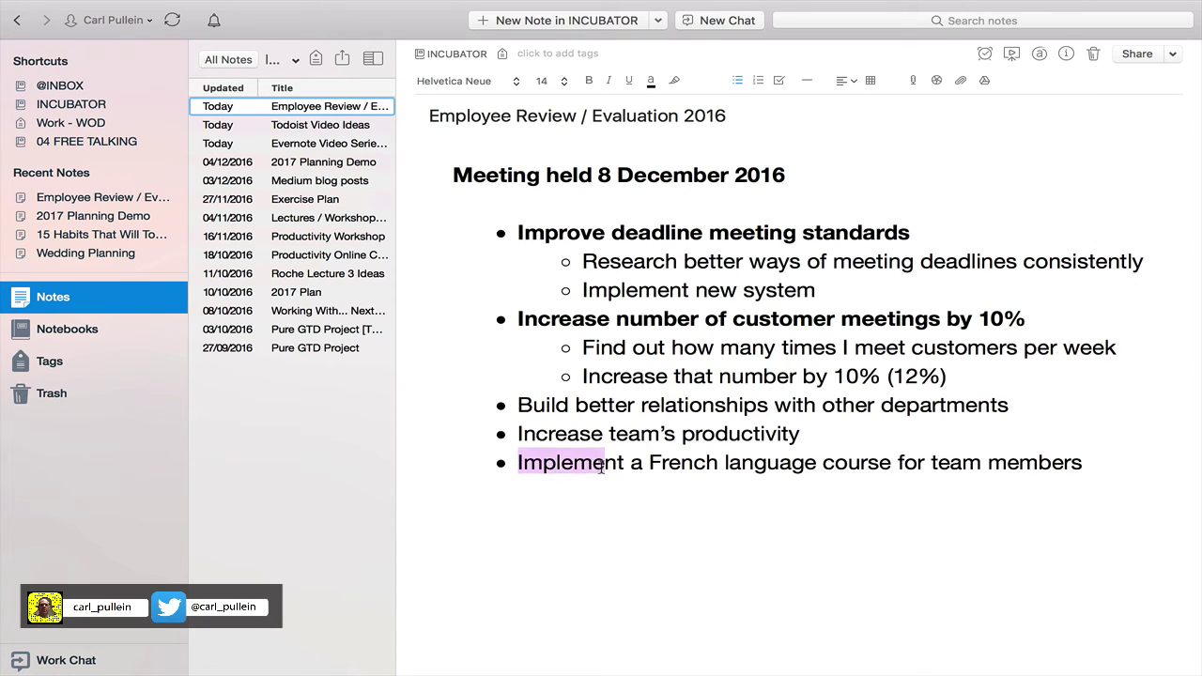
left_click(1096, 466)
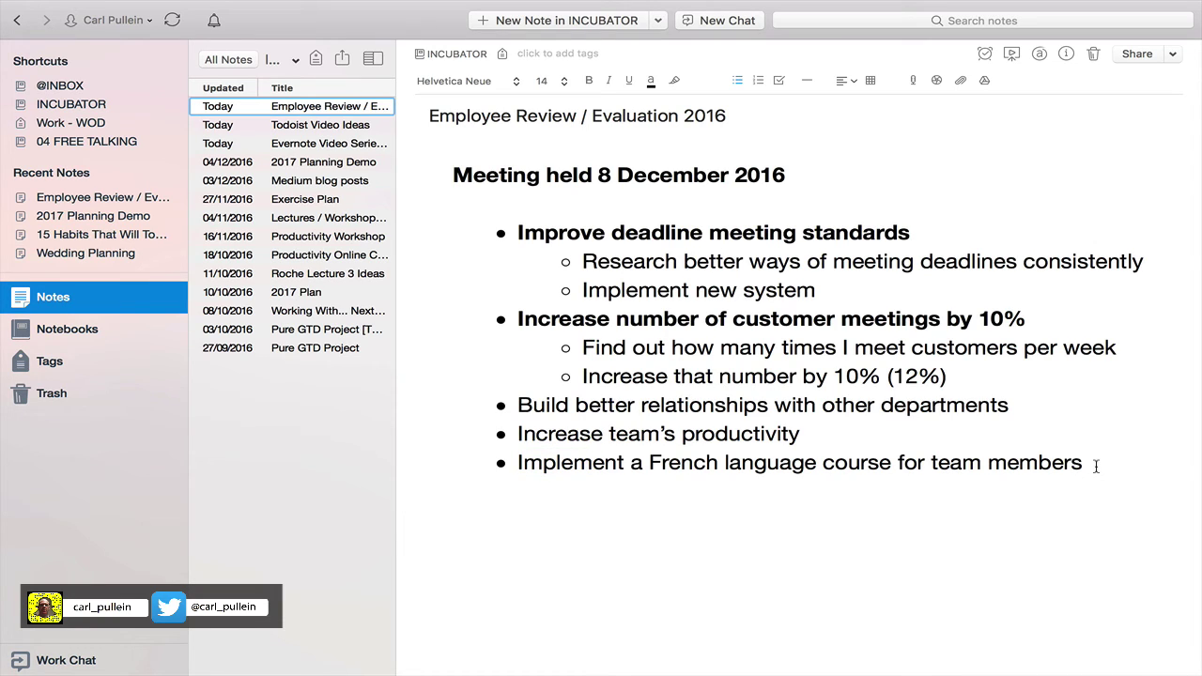
key("Return")
key("Tab")
type("Research Frecn")
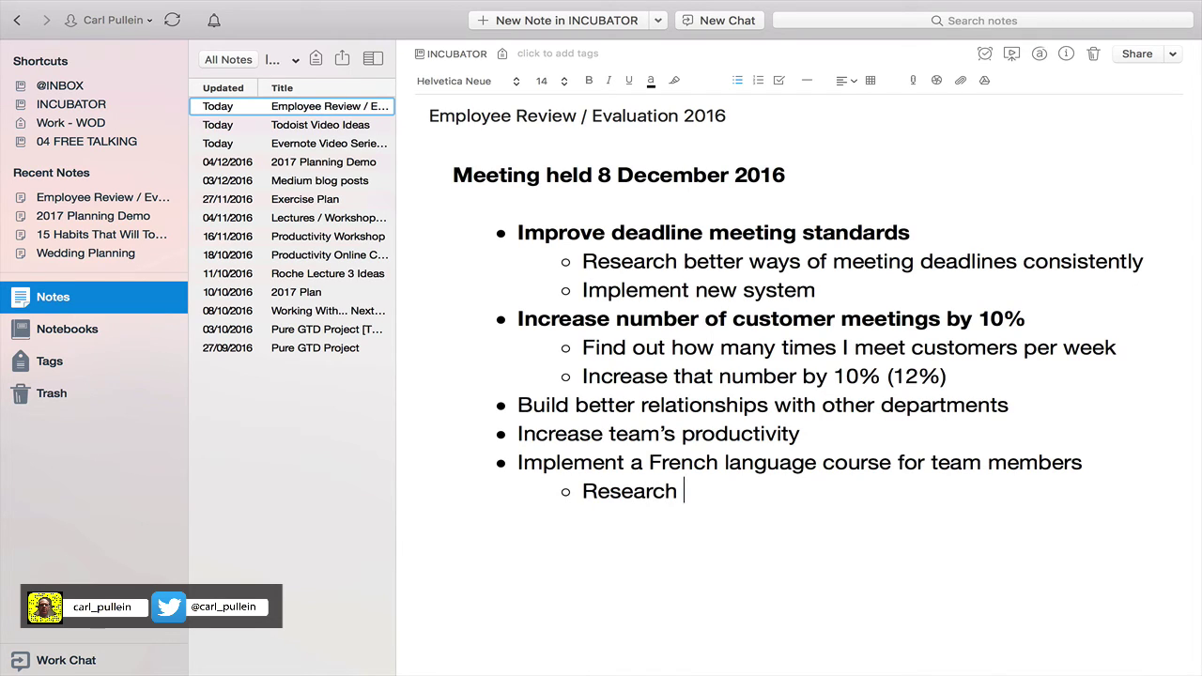
key("BackSpace")
key("BackSpace")
type("nch courses")
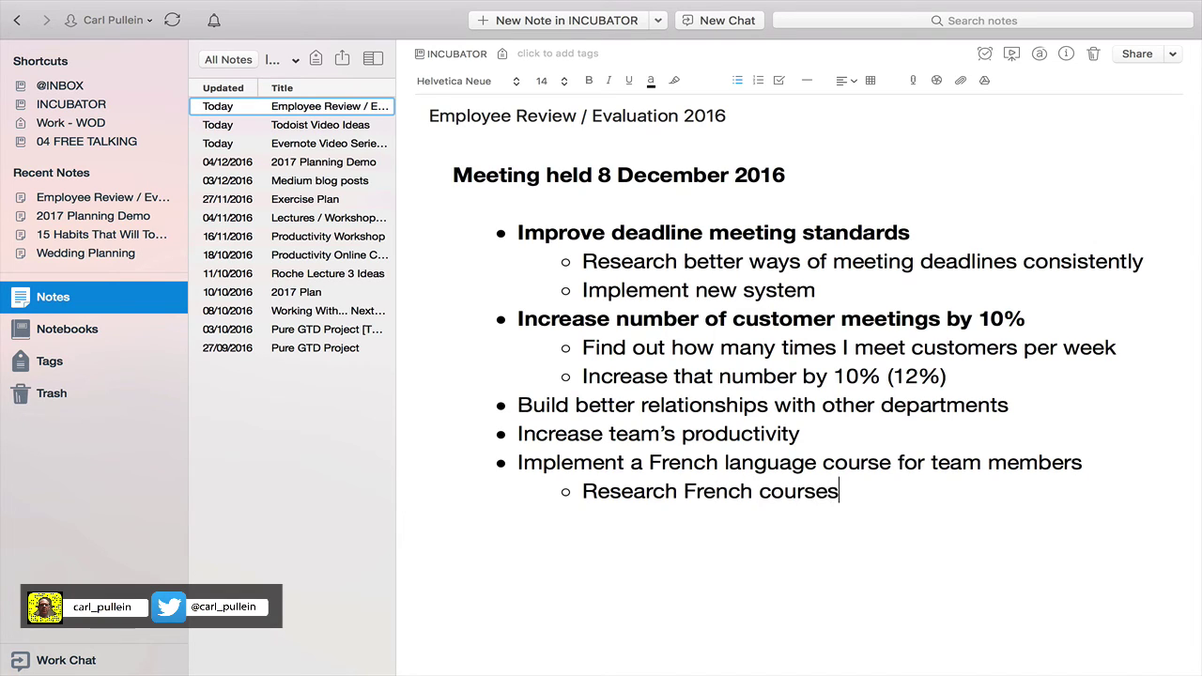
key("Return")
Step: Make the whole French language course goal line bold, including the end of 'members'
left_click_drag(516, 462, 1067, 462)
key("cmd+b")
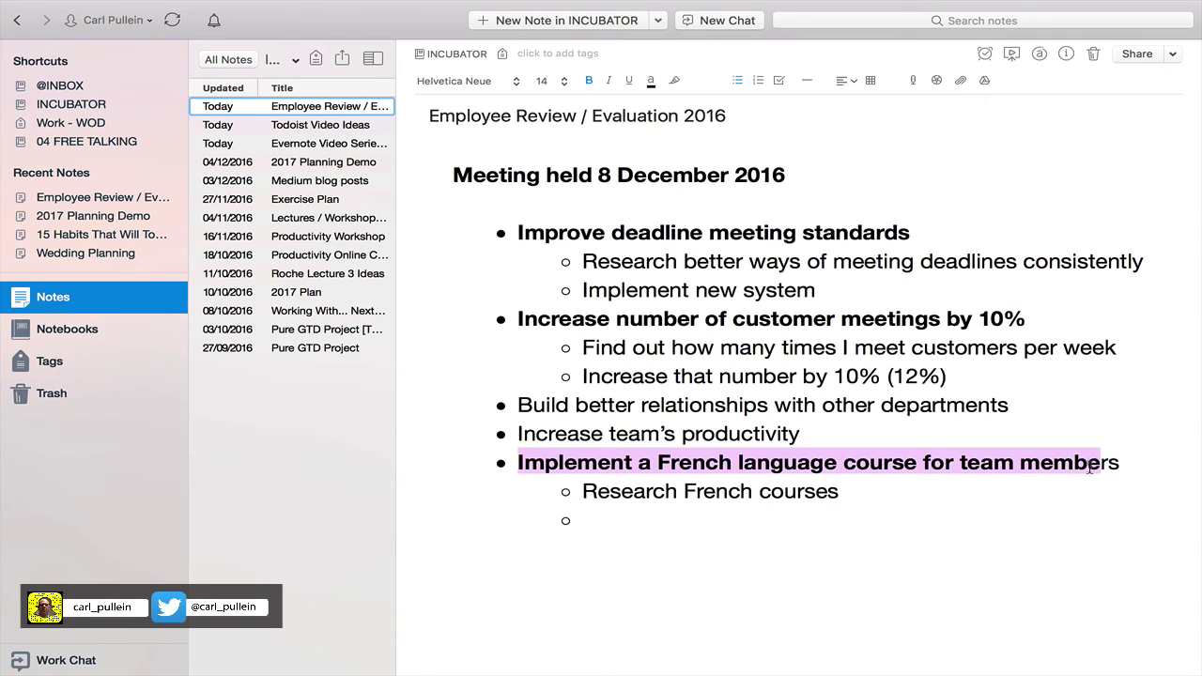
left_click_drag(1105, 464, 1103, 466)
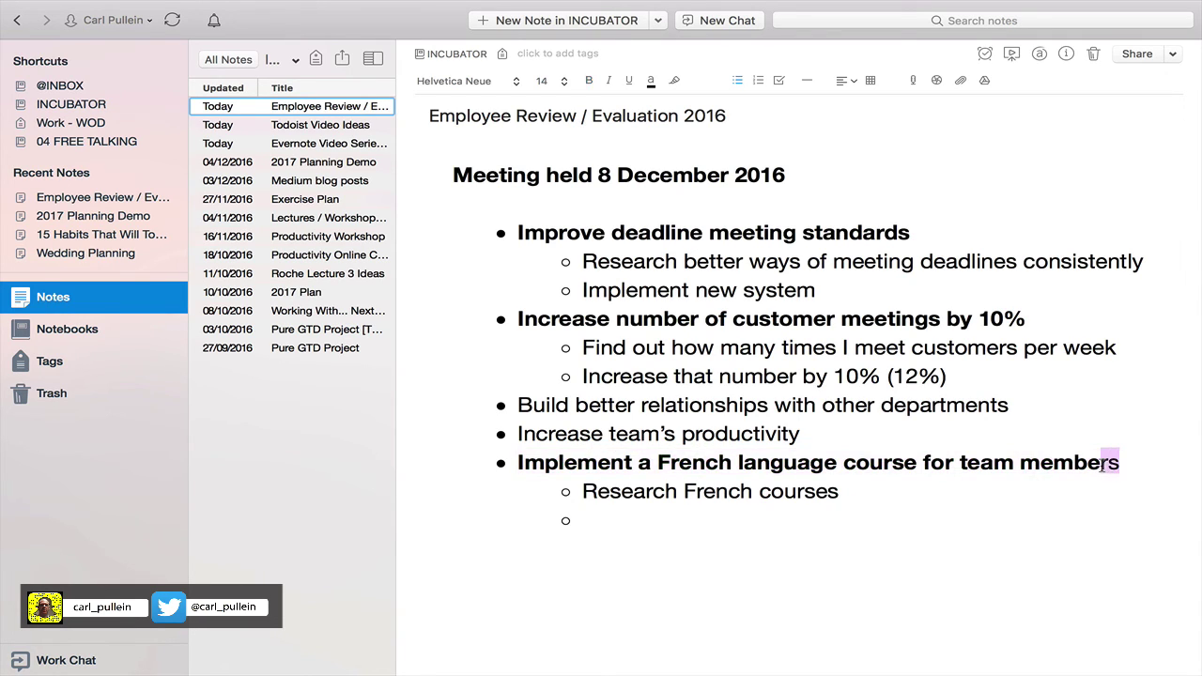
key("super+b")
left_click_drag(580, 491, 649, 541)
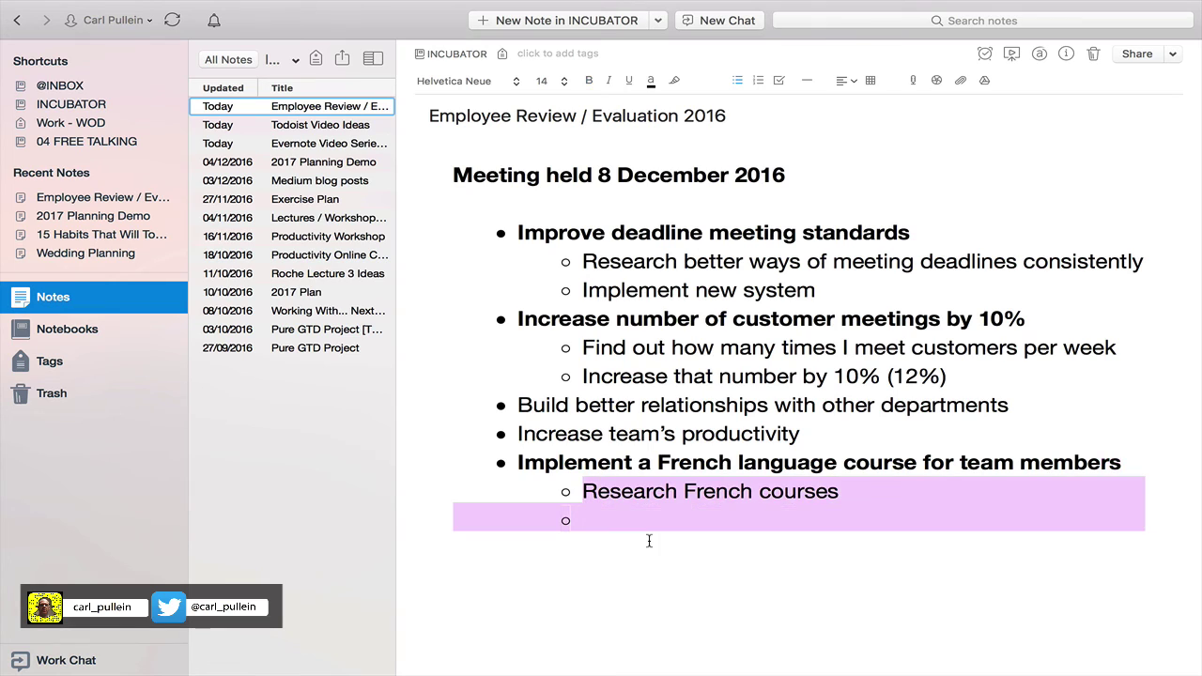
left_click(778, 81)
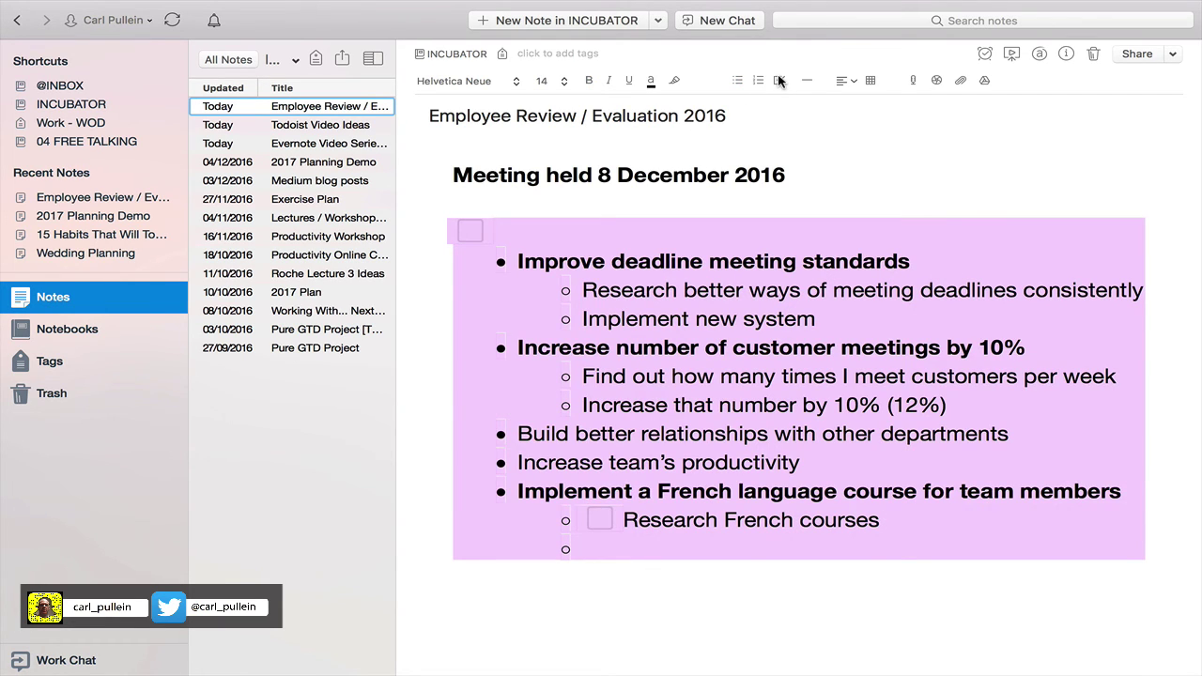
left_click(778, 81)
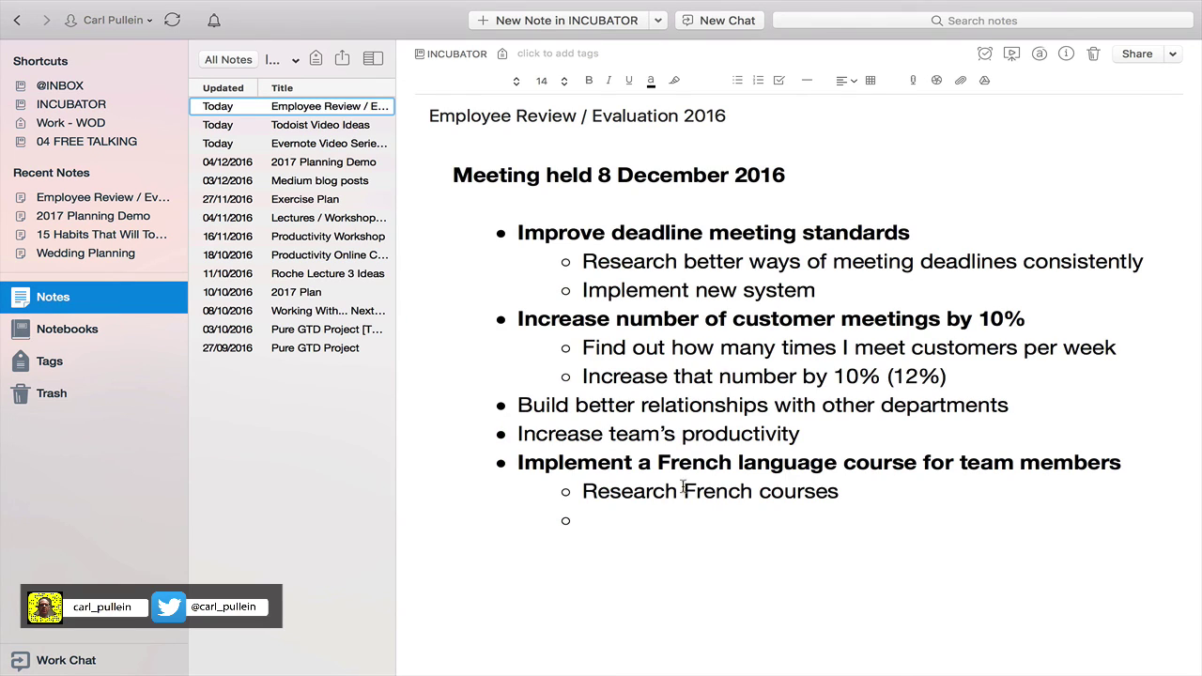